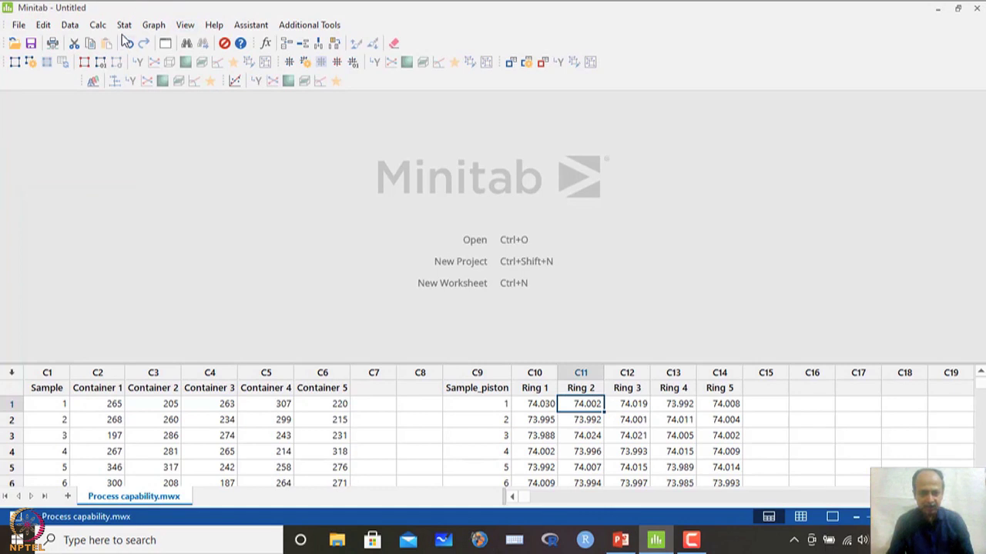
# - Start a normal-distribution capability analysis with Ring 1 to Ring 5 as the subgroups across rows
pyautogui.moveTo(161, 128)
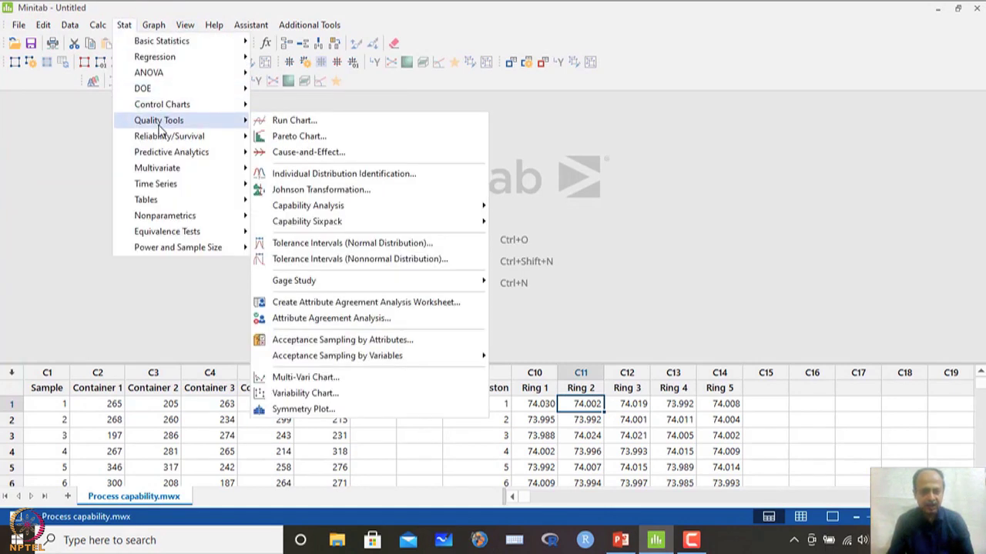
pyautogui.moveTo(356, 206)
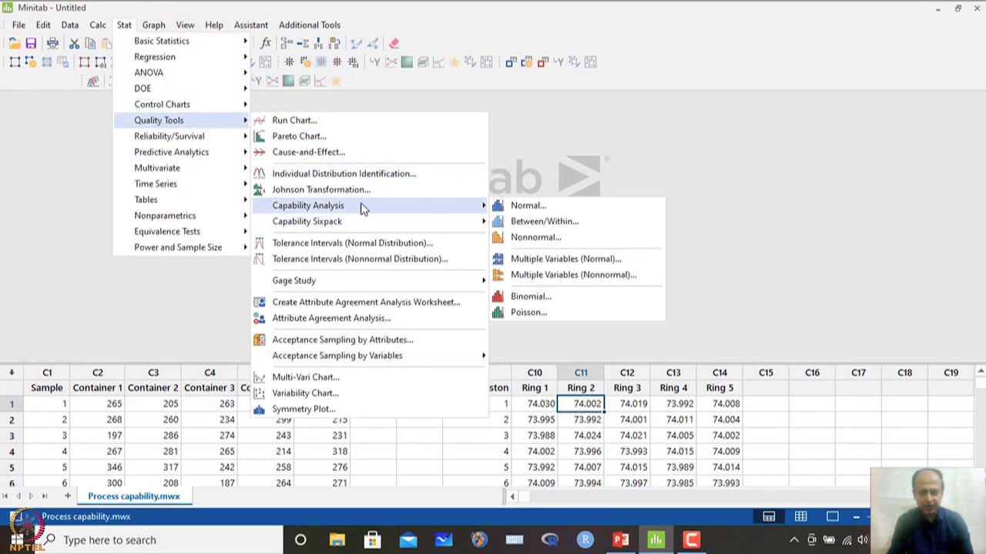
pyautogui.click(533, 205)
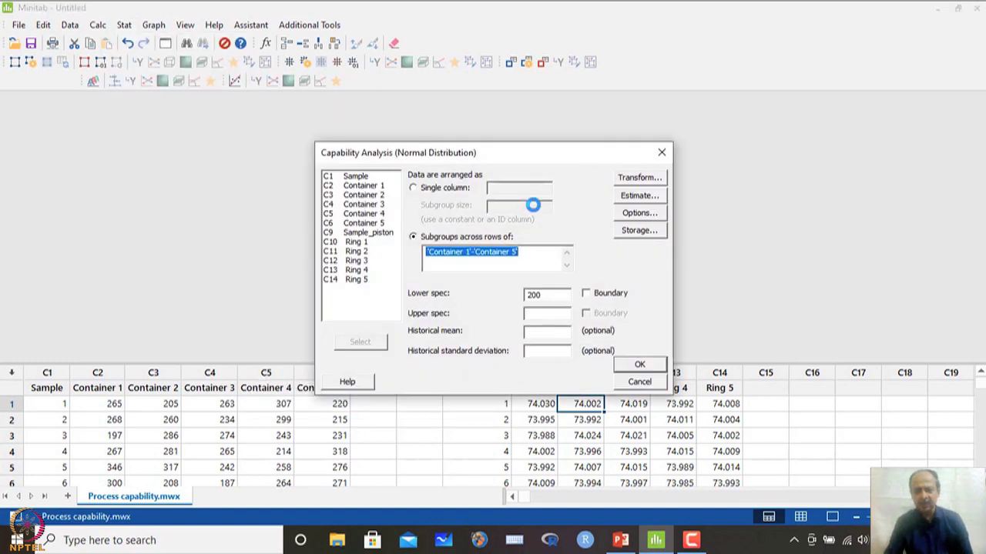
pyautogui.click(365, 243)
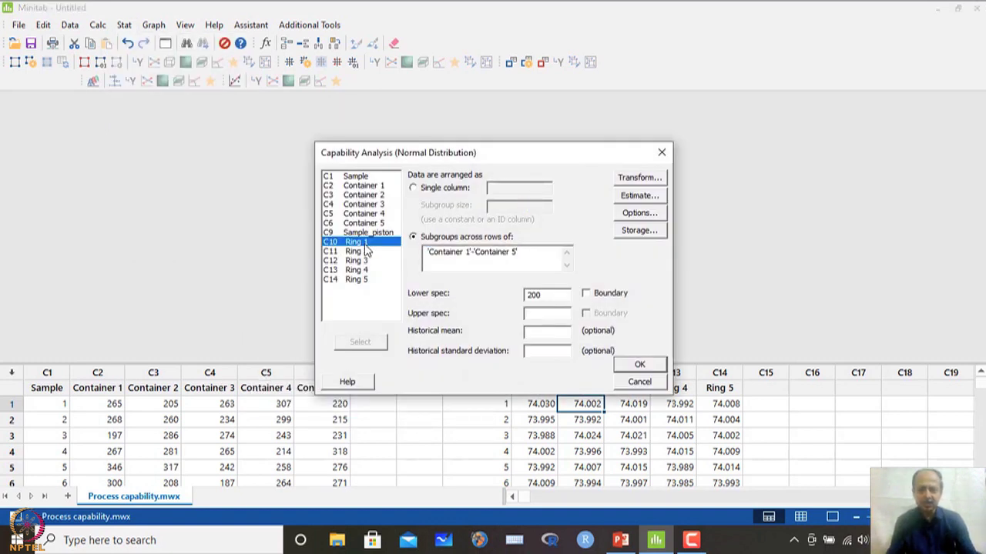
pyautogui.keyDown('shift'); pyautogui.click(365, 282); pyautogui.keyUp('shift')
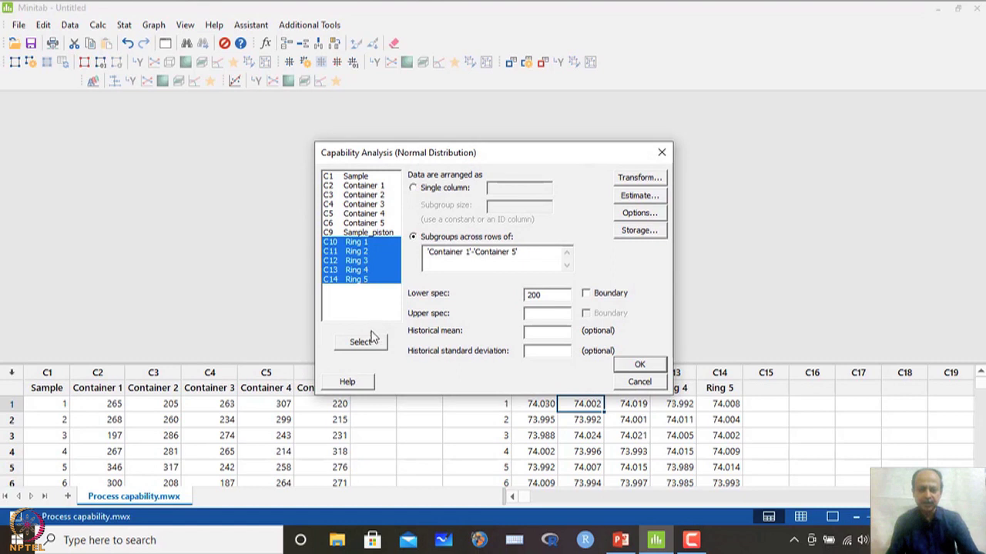
pyautogui.click(371, 339)
# - Set the lower spec to 73.965 and the upper spec to 74.035
pyautogui.doubleClick(550, 299)
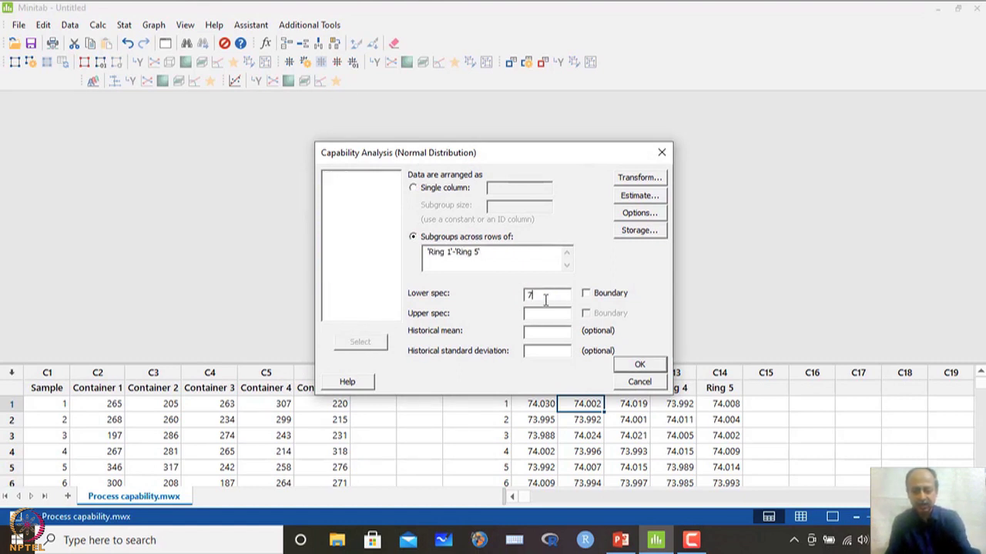
pyautogui.write('73.965')
pyautogui.click(557, 313)
pyautogui.write('74.0')
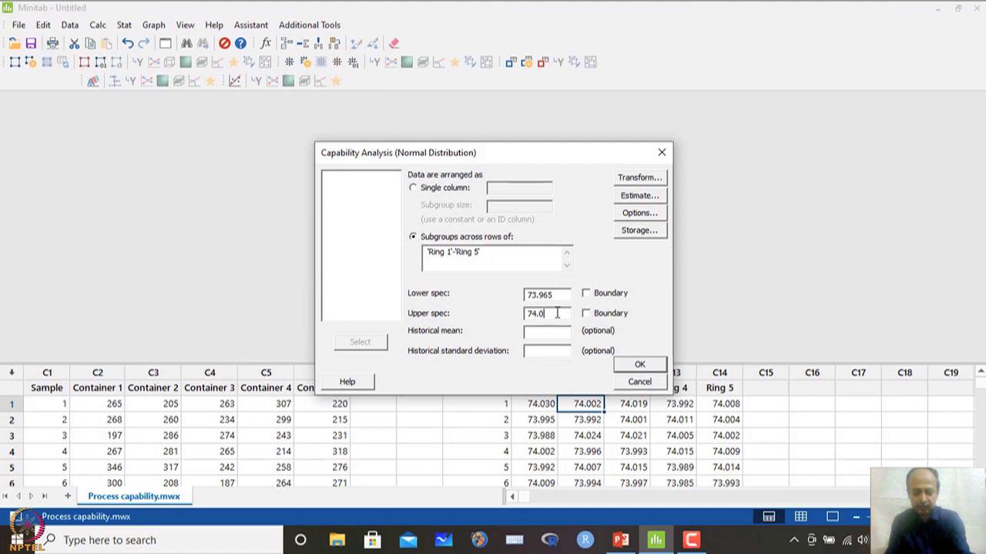
pyautogui.write('35')
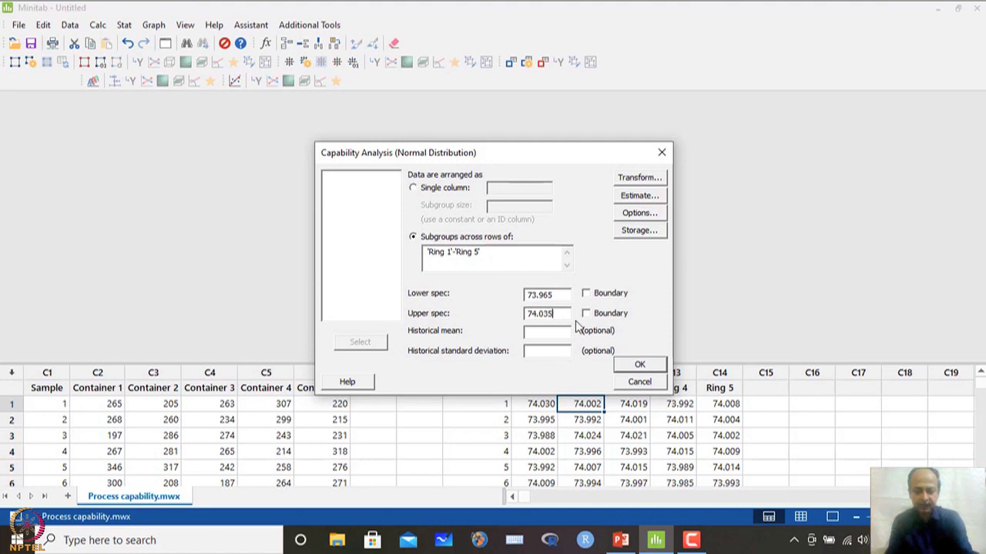
# - Include the overall analysis in the capability options and display capability stats (Cp, Pp) instead of benchmark Z's
pyautogui.click(641, 216)
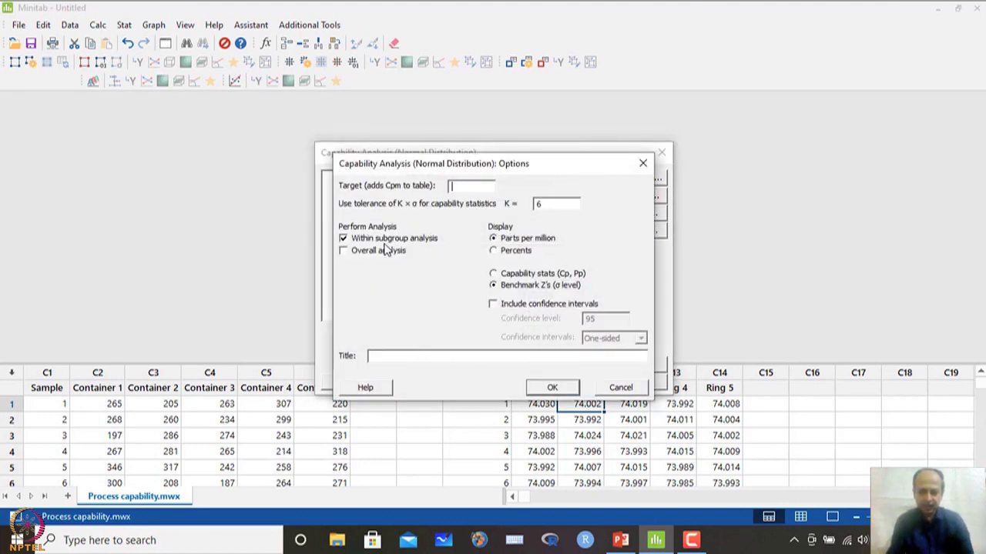
pyautogui.click(344, 251)
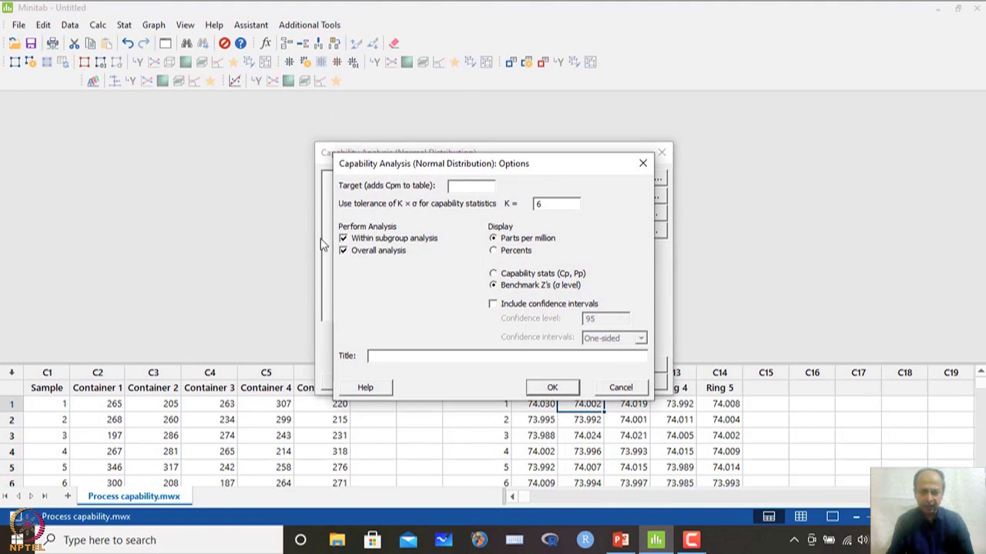
pyautogui.click(502, 275)
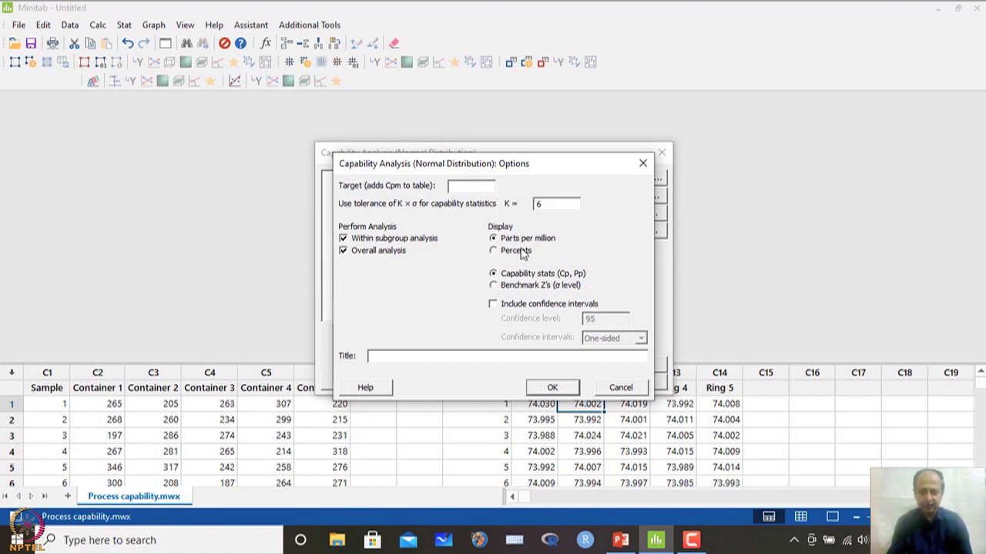
pyautogui.click(559, 387)
# - Accept the Rbar estimation, empty storage selection and no-transformation settings, and run the capability analysis for the rings
pyautogui.click(643, 196)
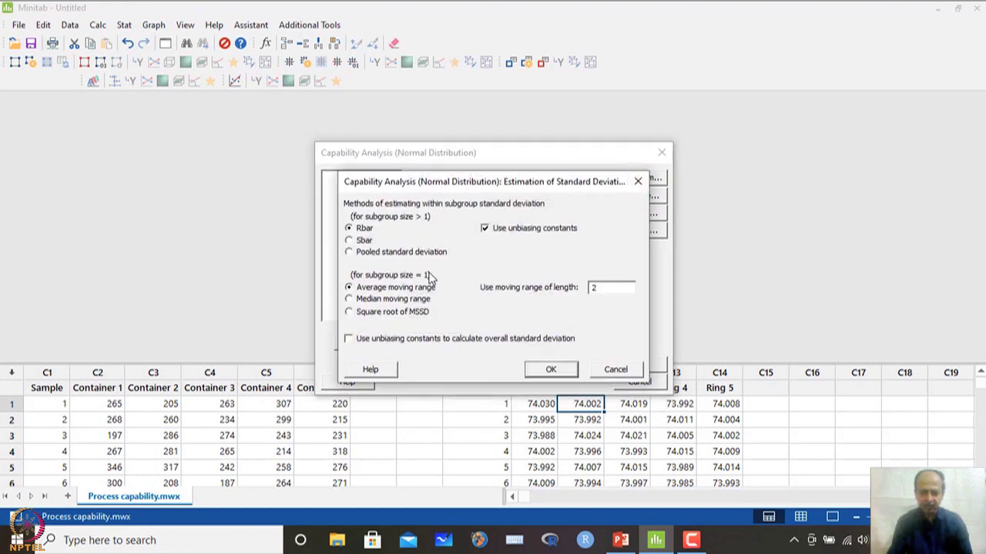
pyautogui.click(562, 374)
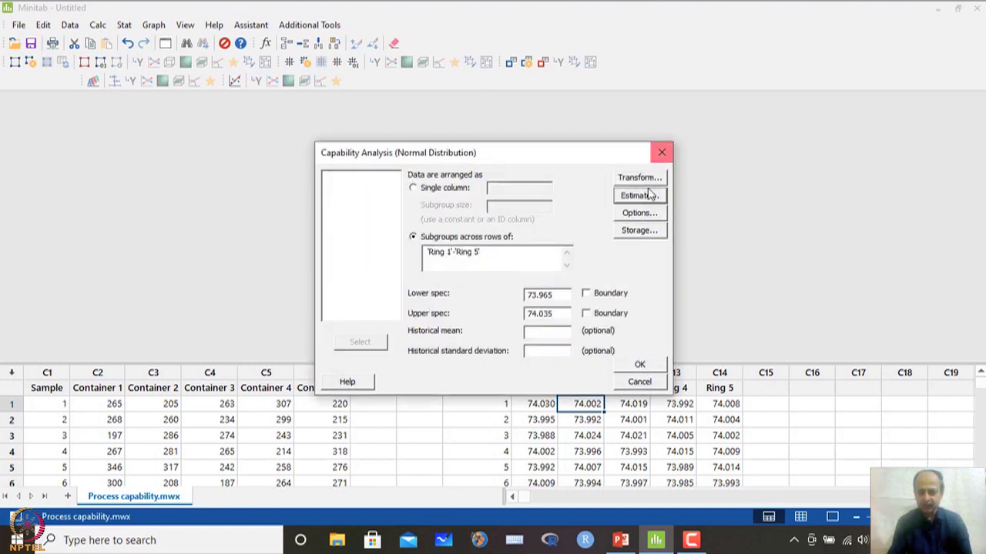
pyautogui.click(641, 231)
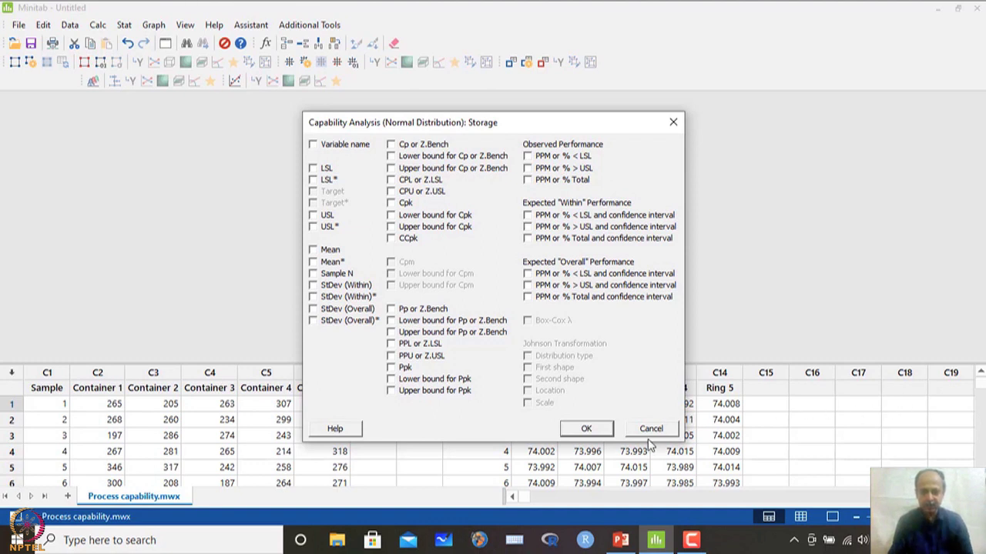
pyautogui.click(587, 429)
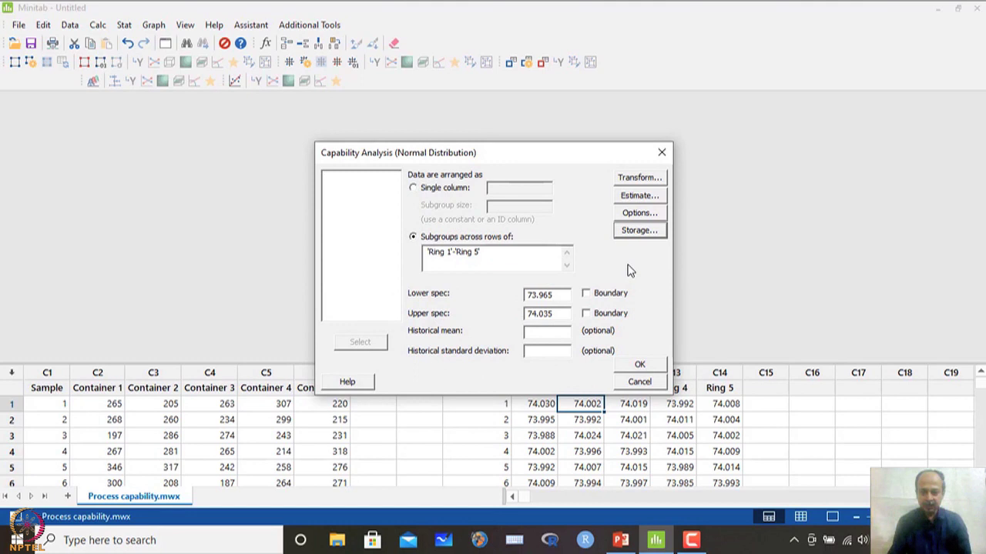
pyautogui.click(637, 178)
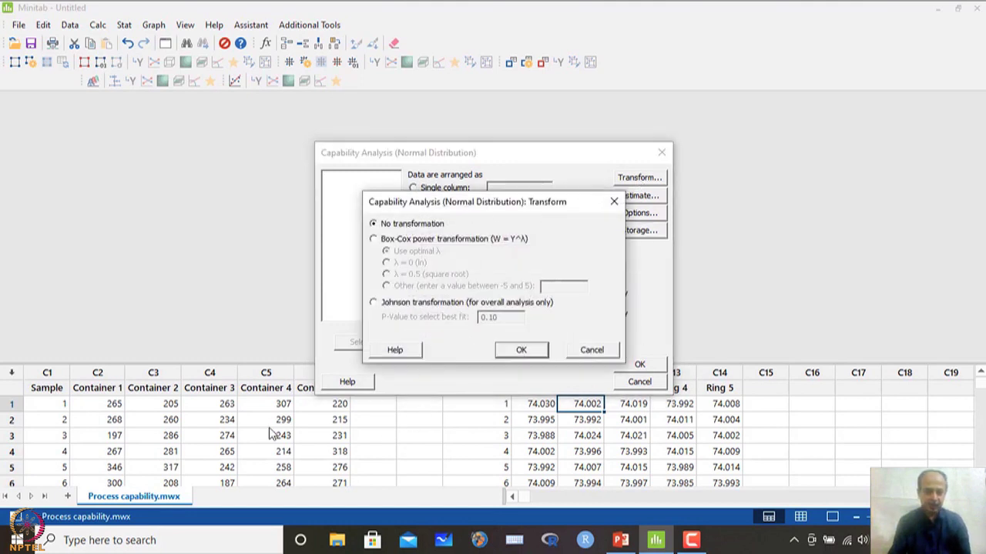
pyautogui.click(522, 351)
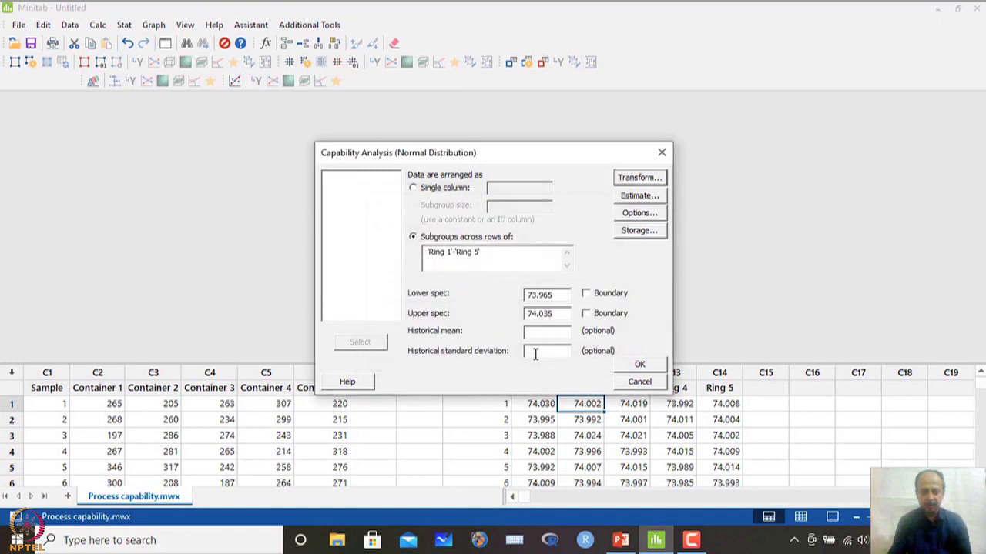
pyautogui.click(640, 367)
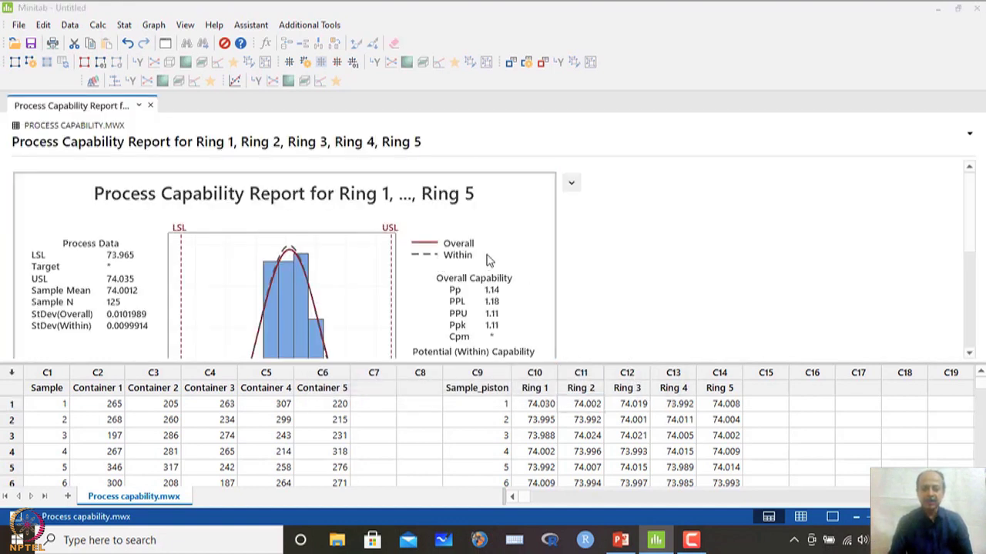
# - Examine the rings' process capability report graph in a maximized view, including its capability indices and PPM performance
pyautogui.doubleClick(507, 254)
pyautogui.click(708, 37)
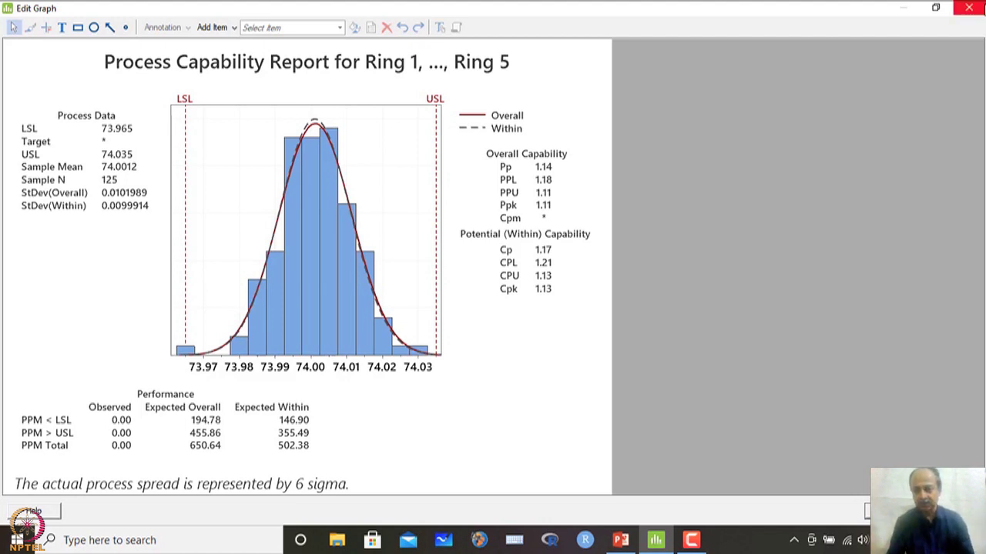
pyautogui.click(969, 9)
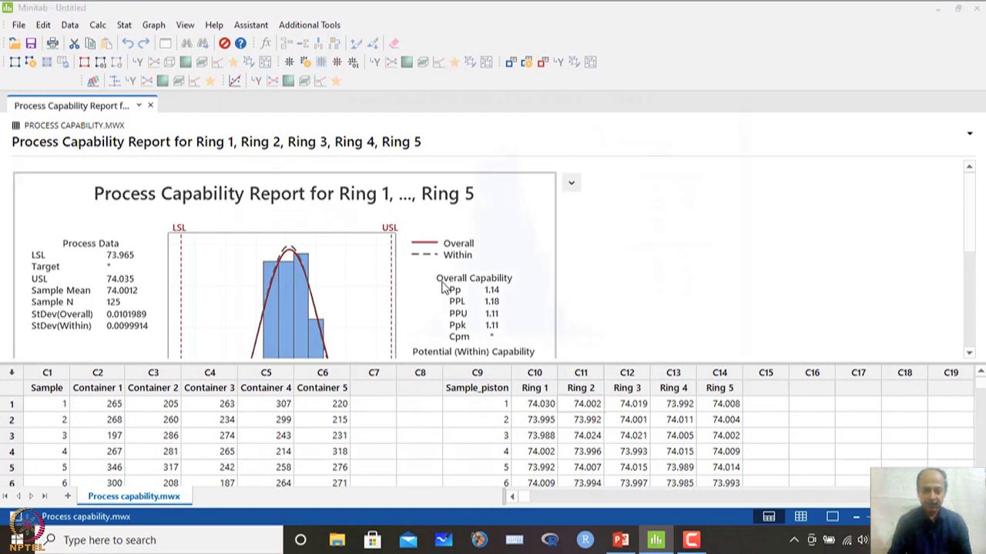
pyautogui.doubleClick(442, 286)
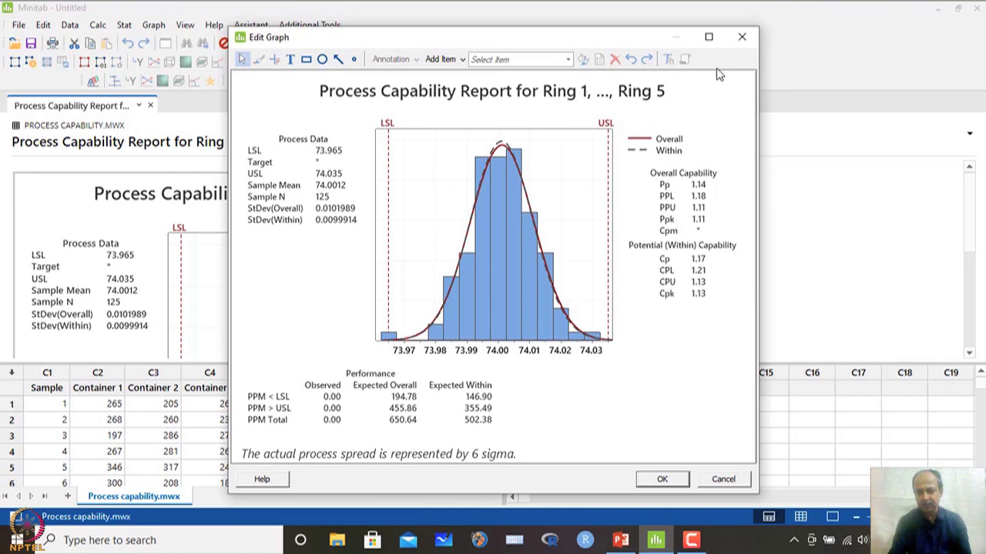
pyautogui.click(708, 37)
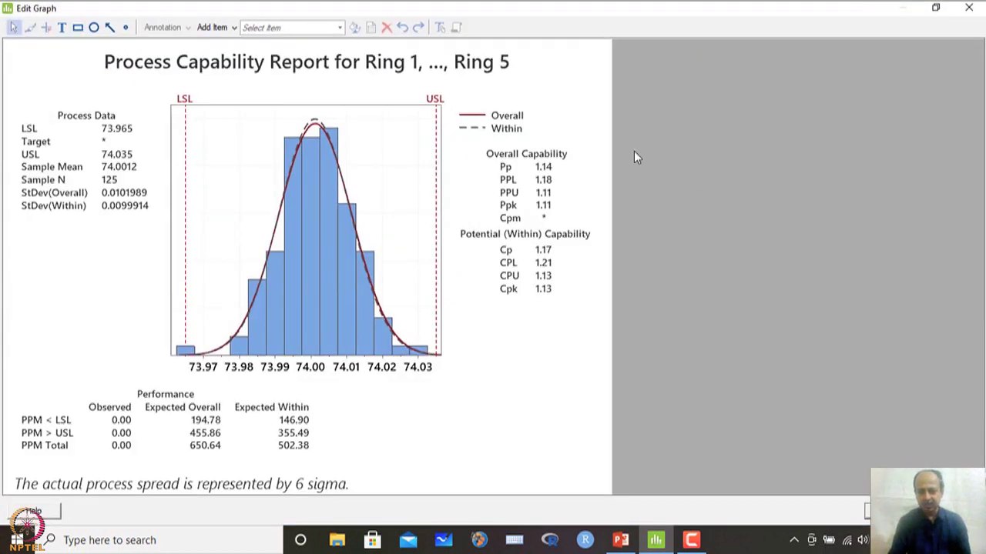
pyautogui.click(969, 7)
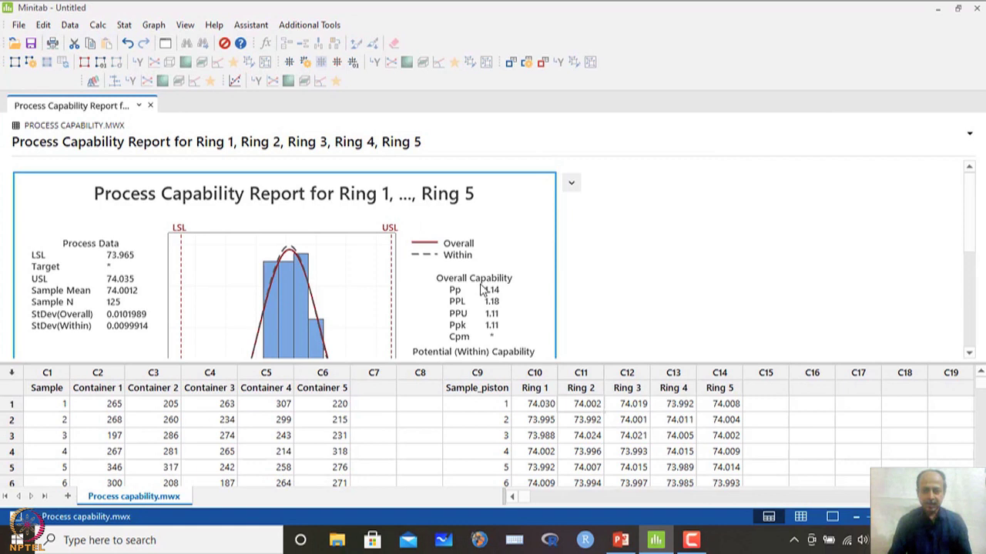
# - Close the ring report and start a normal capability analysis with Container 1 to Container 5 as the subgroups across rows
pyautogui.click(151, 108)
pyautogui.click(124, 24)
pyautogui.moveTo(164, 156)
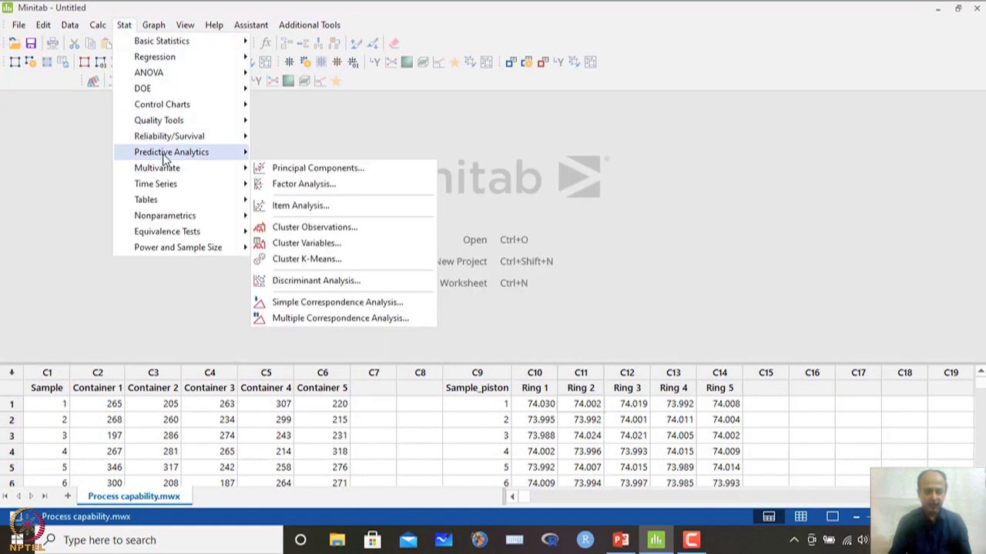
pyautogui.moveTo(182, 128)
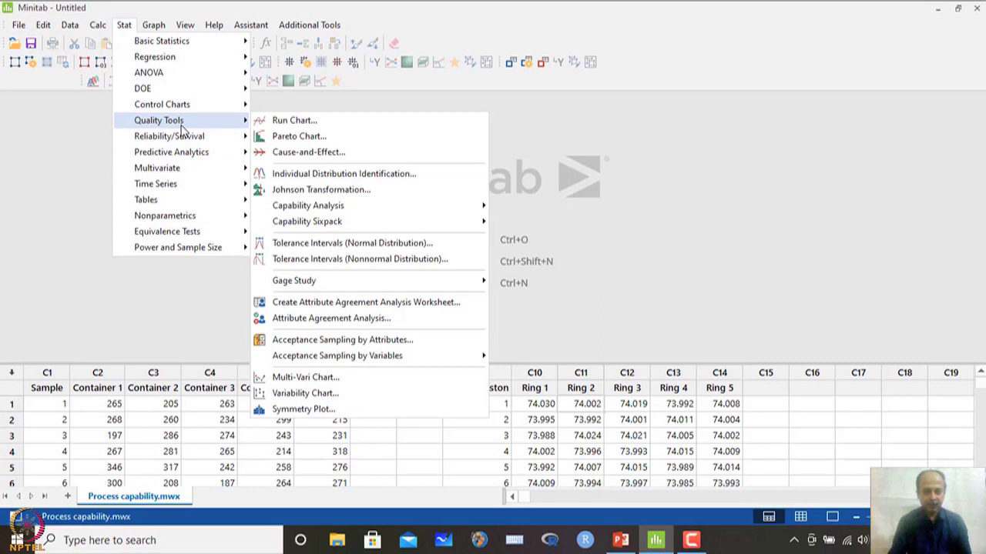
pyautogui.moveTo(312, 210)
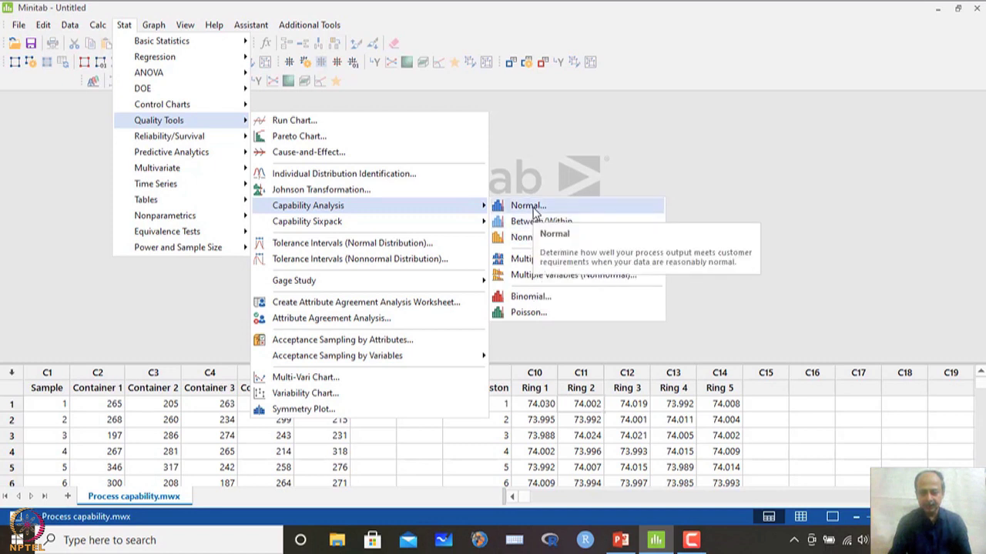
pyautogui.moveTo(403, 223)
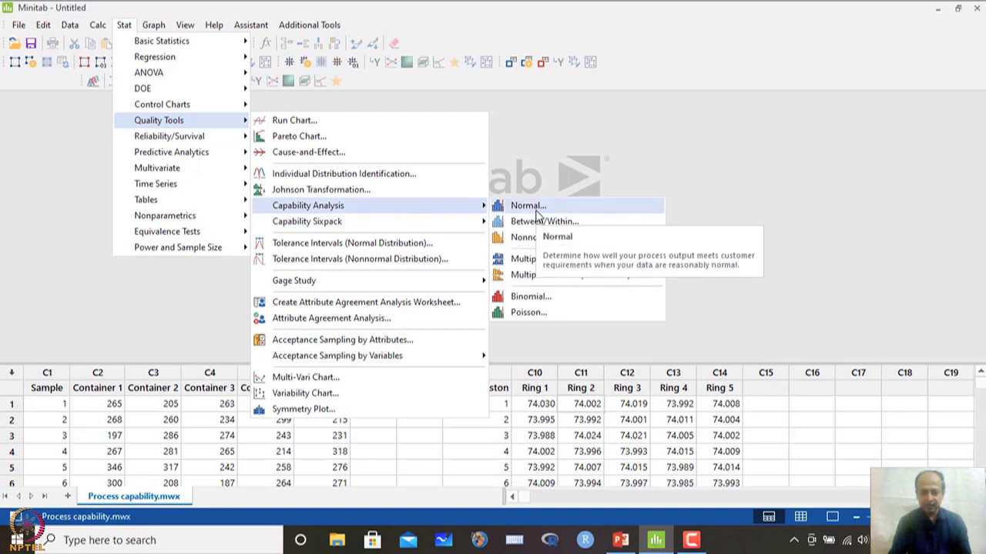
pyautogui.click(536, 211)
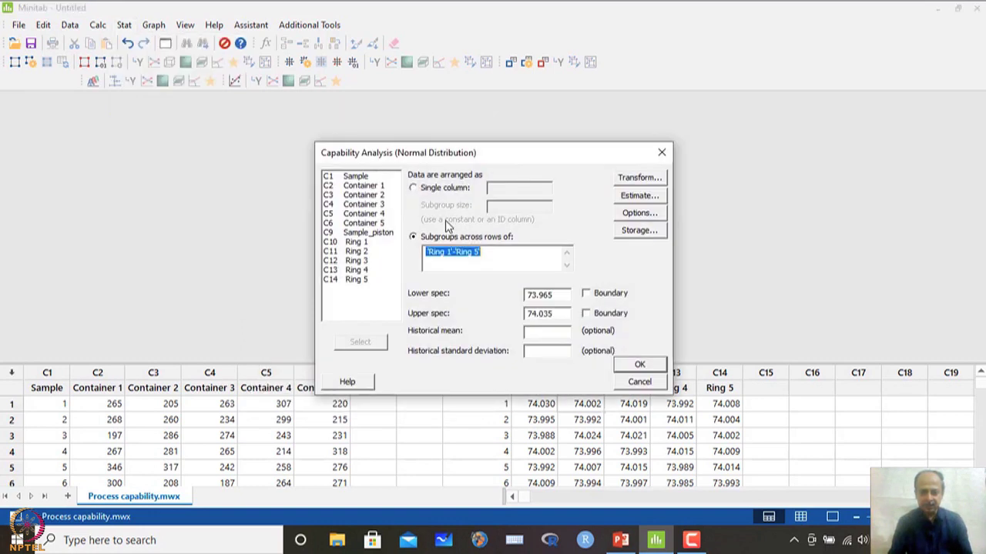
pyautogui.click(375, 187)
pyautogui.moveTo(374, 189); pyautogui.dragTo(371, 229)
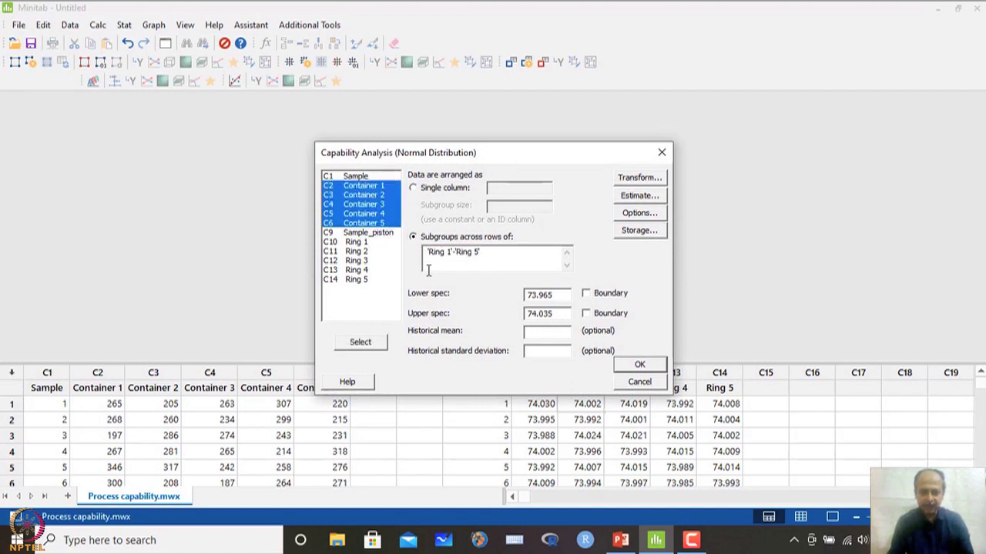
pyautogui.click(368, 344)
# - Set the lower spec to 200 and clear the upper spec for the container analysis
pyautogui.moveTo(560, 296); pyautogui.dragTo(499, 317)
pyautogui.write('200')
pyautogui.press('Delete')
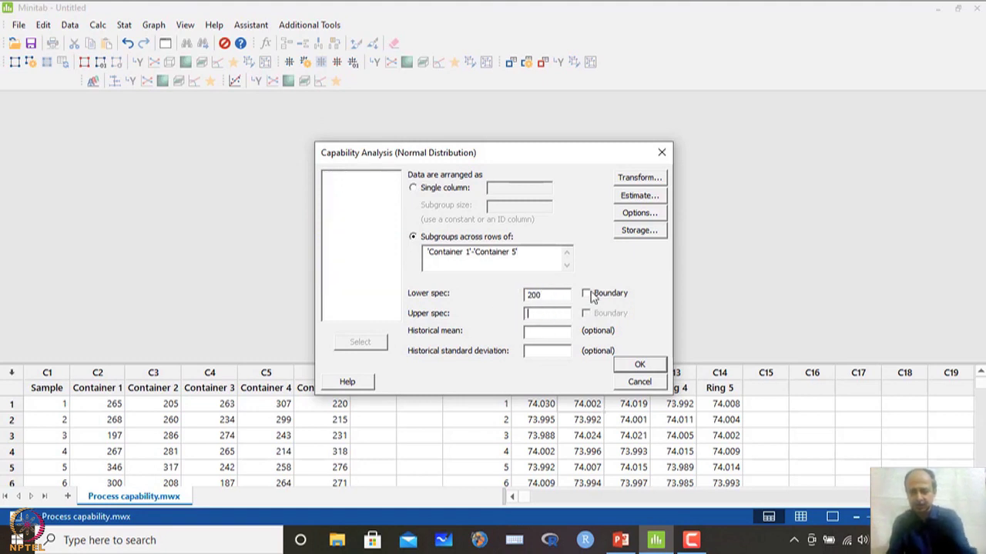
# - Accept the Rbar estimation and the Cp, Pp display options, and run the capability analysis for the containers
pyautogui.click(638, 199)
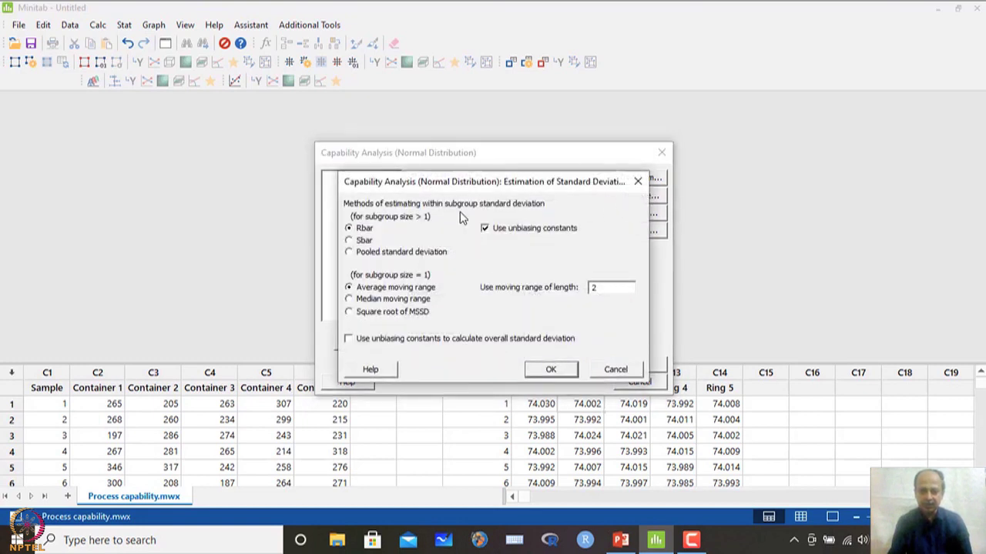
pyautogui.click(551, 371)
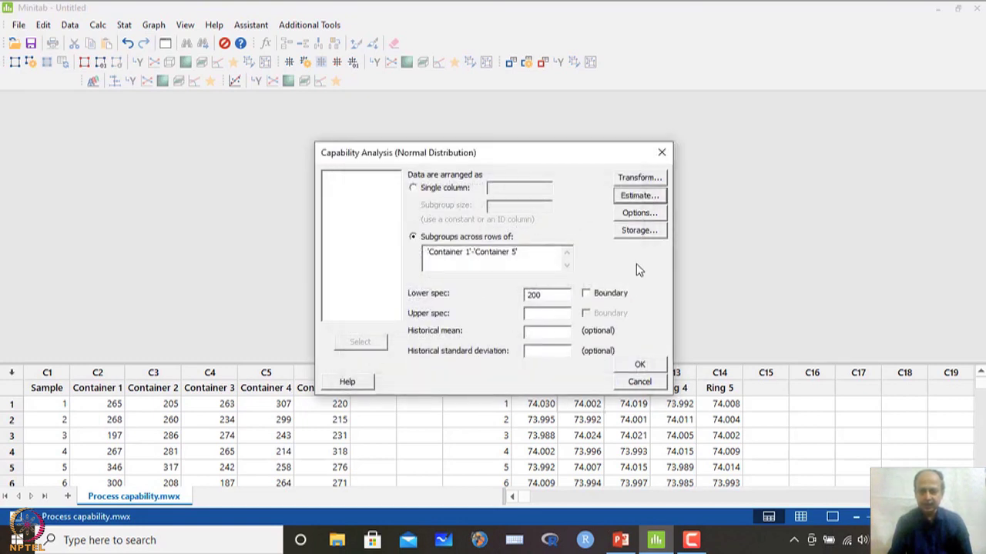
pyautogui.click(641, 215)
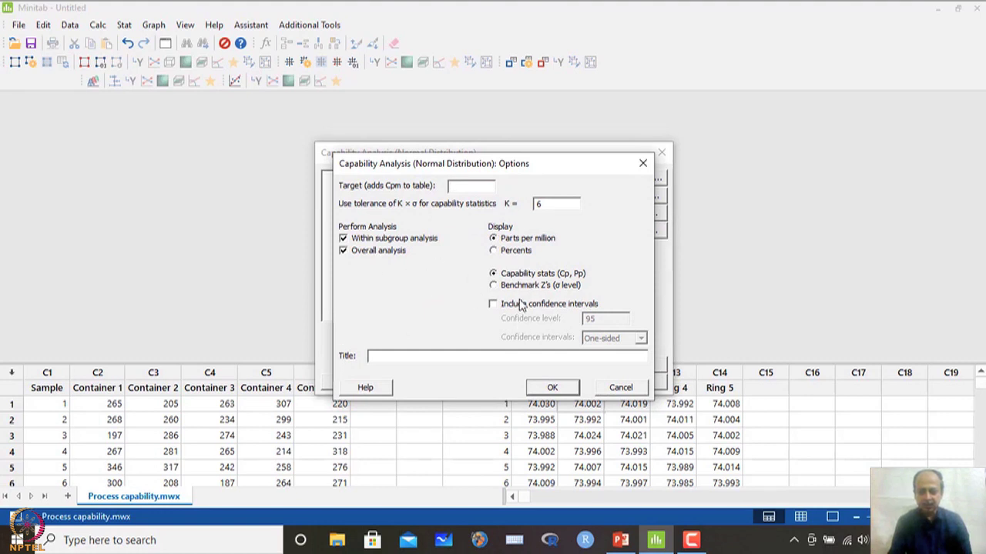
pyautogui.click(561, 389)
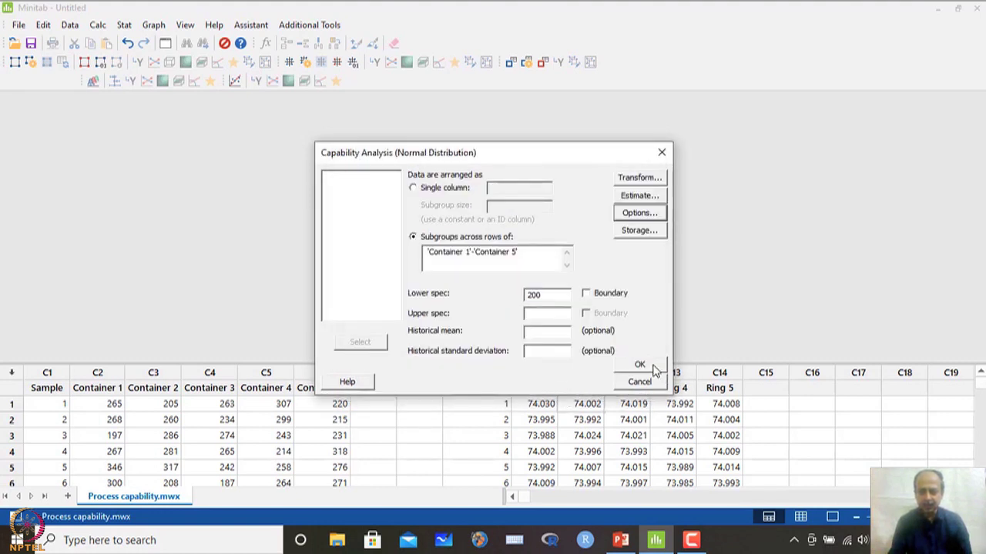
pyautogui.click(647, 366)
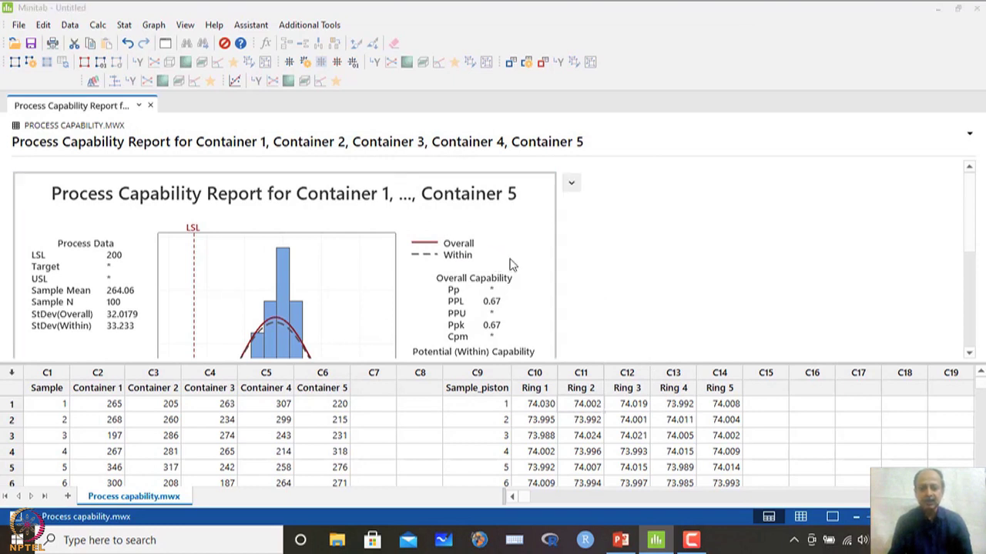
# - Examine the containers' process capability report graph in a maximized view, including its capability indices and PPM performance
pyautogui.doubleClick(512, 265)
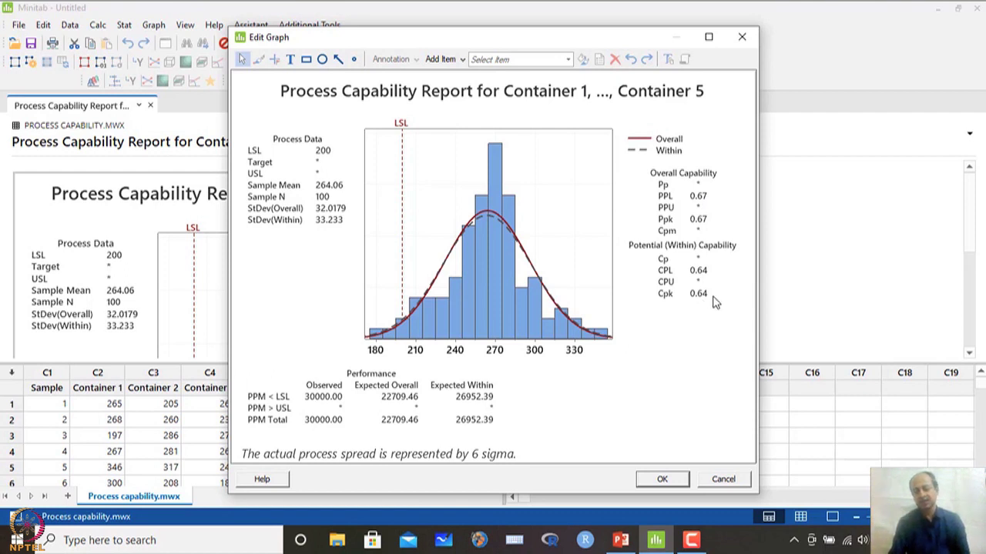
pyautogui.click(708, 37)
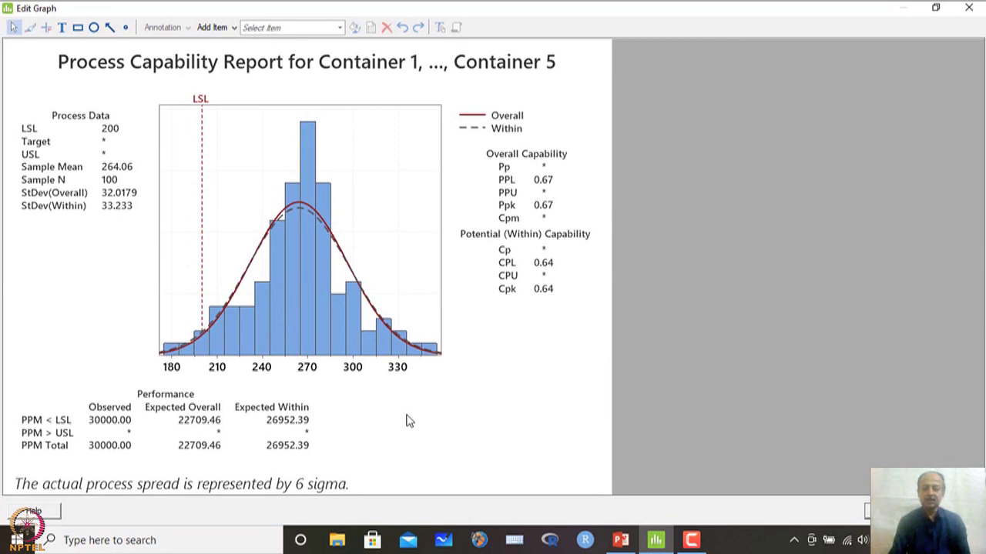
pyautogui.click(968, 7)
# - Switch to the PowerPoint slide show and view the slide with the container bursting strength data and capability report
pyautogui.click(636, 542)
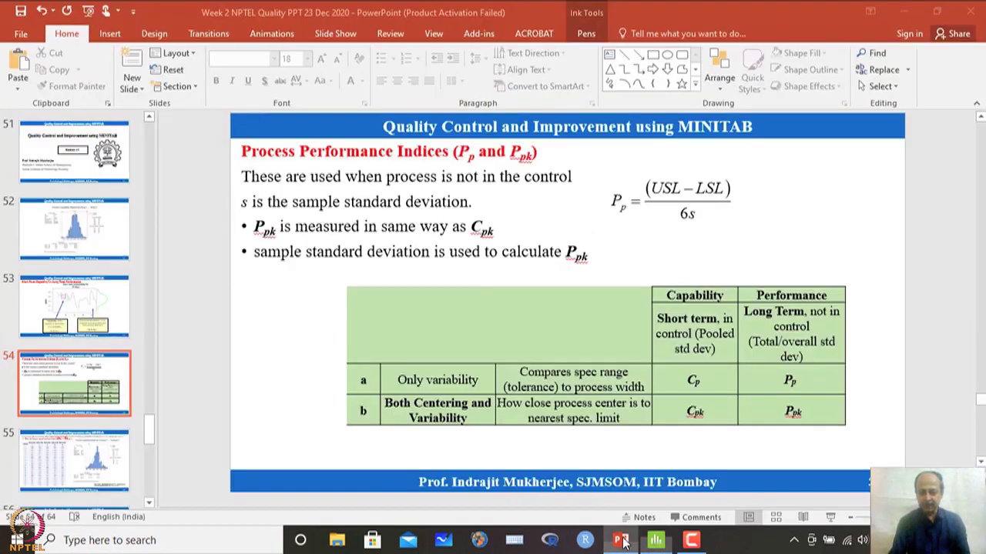
pyautogui.click(830, 518)
pyautogui.press('Right')
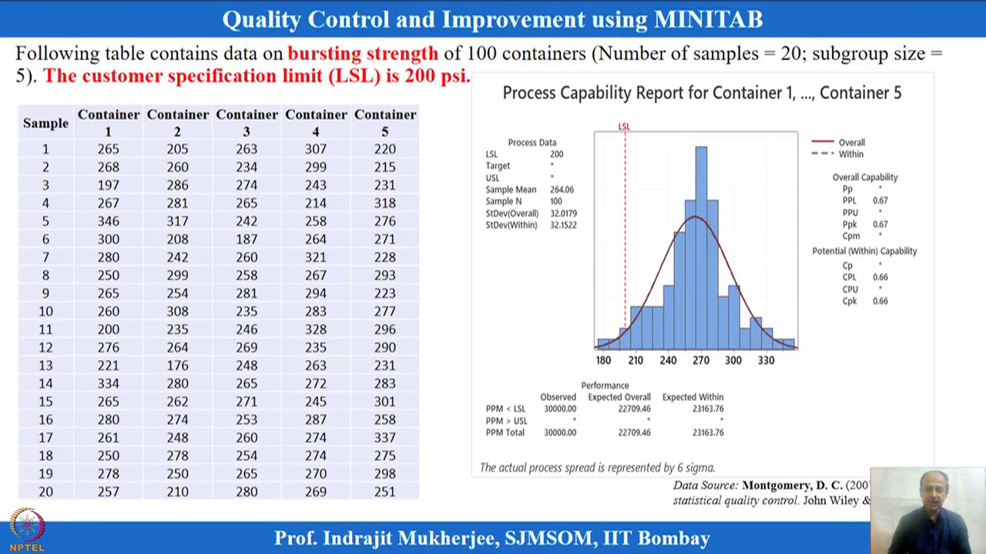
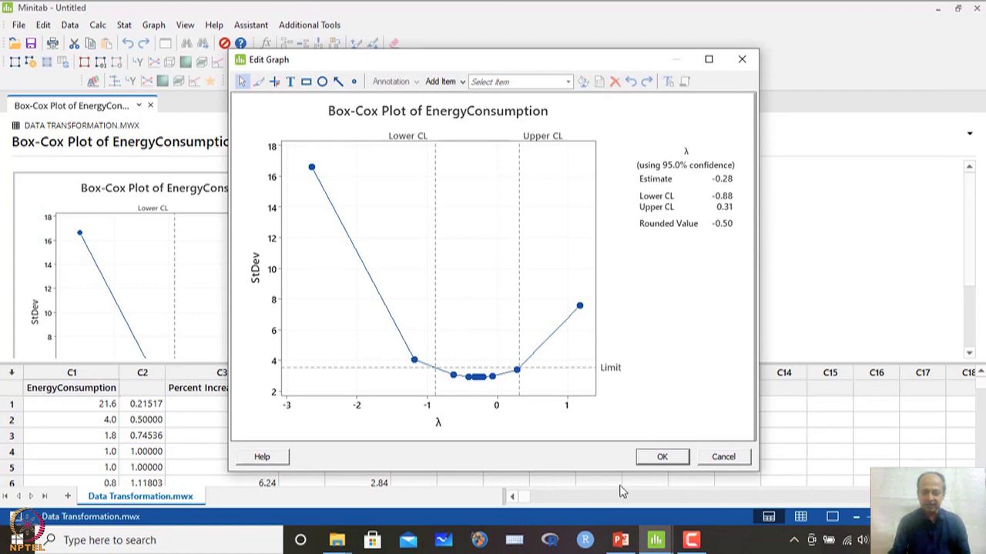
# - Close the enlarged Box-Cox plot without changes and name worksheet column C2 EC(trans)
pyautogui.click(720, 461)
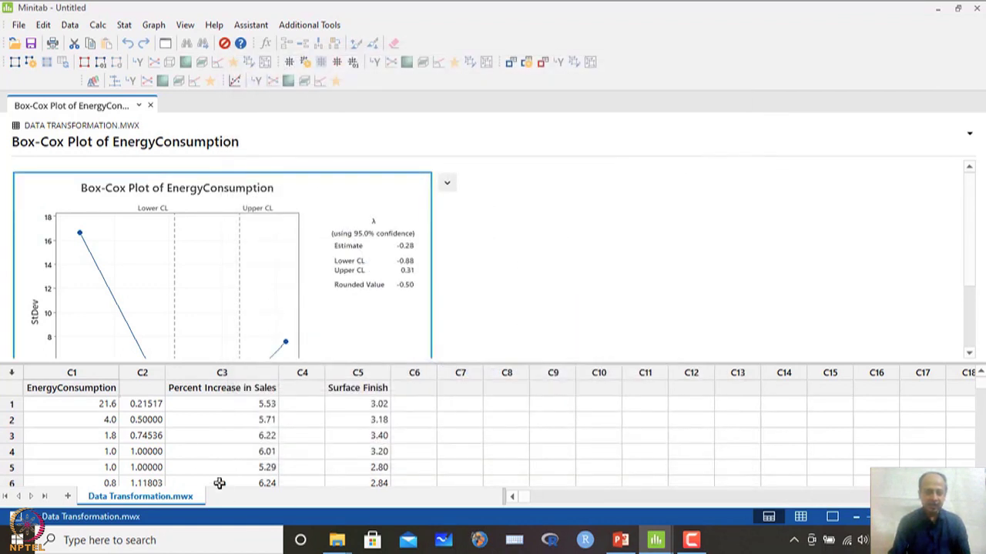
pyautogui.click(153, 389)
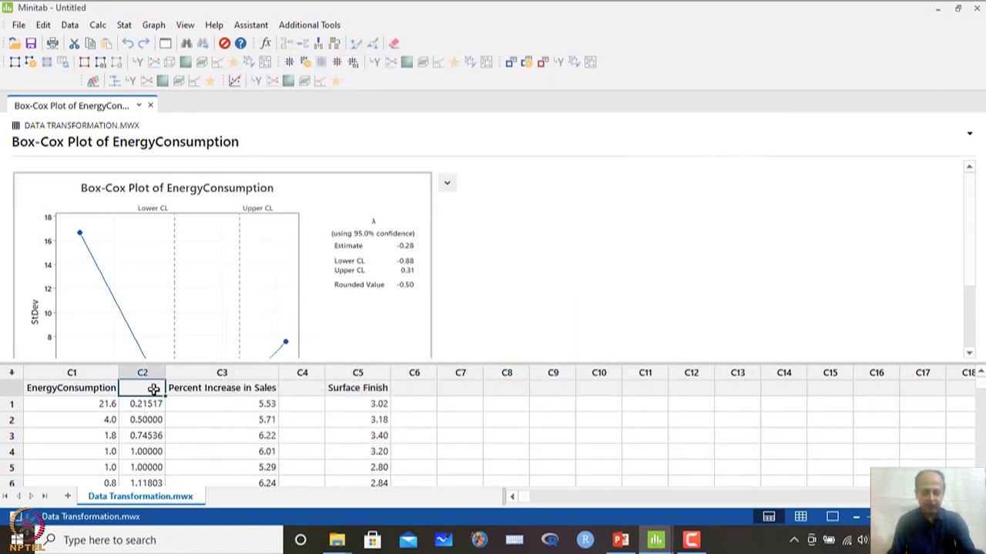
pyautogui.write('E')
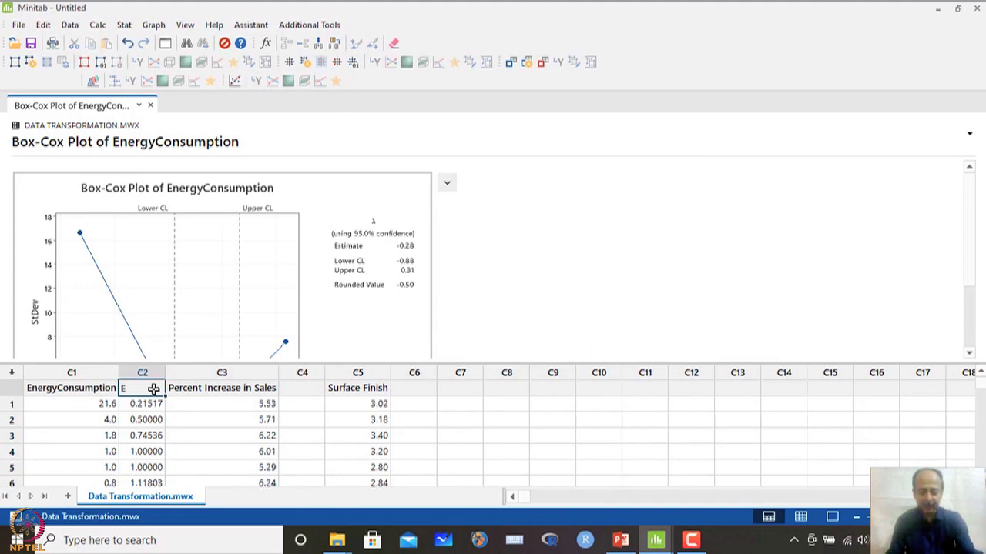
pyautogui.write('C(tra')
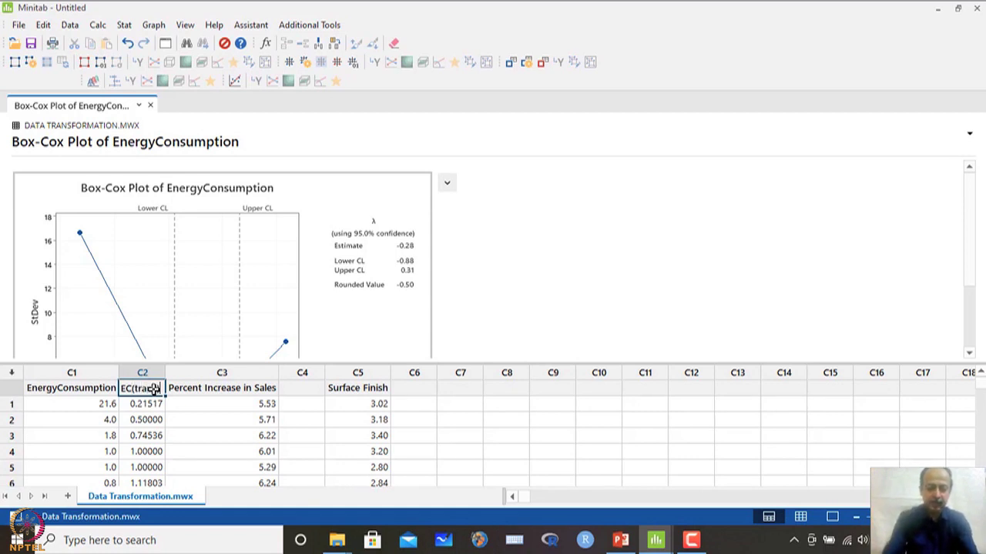
pyautogui.write('ns)')
pyautogui.click(143, 420)
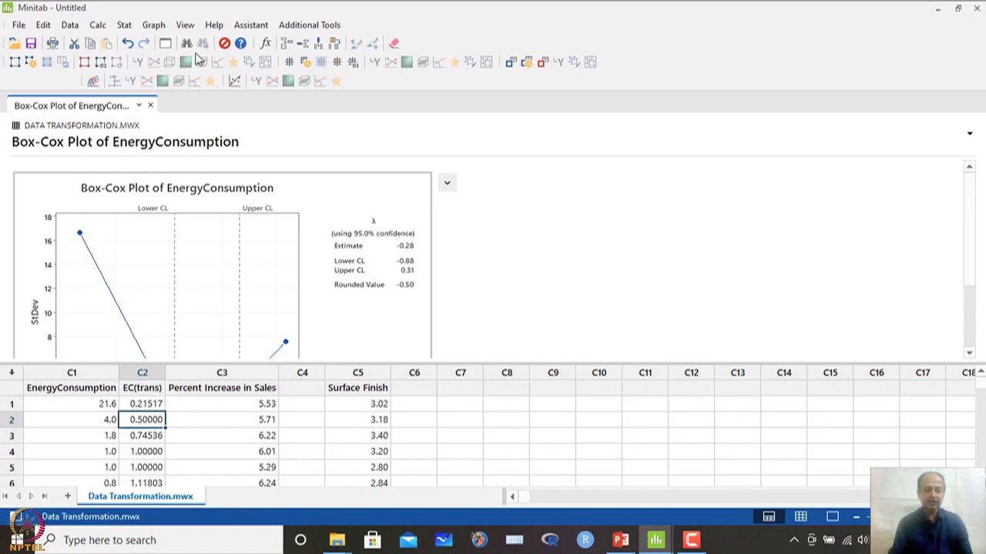
# - Run an Anderson-Darling normality test on the EC(trans) column with no percentile lines
pyautogui.click(123, 25)
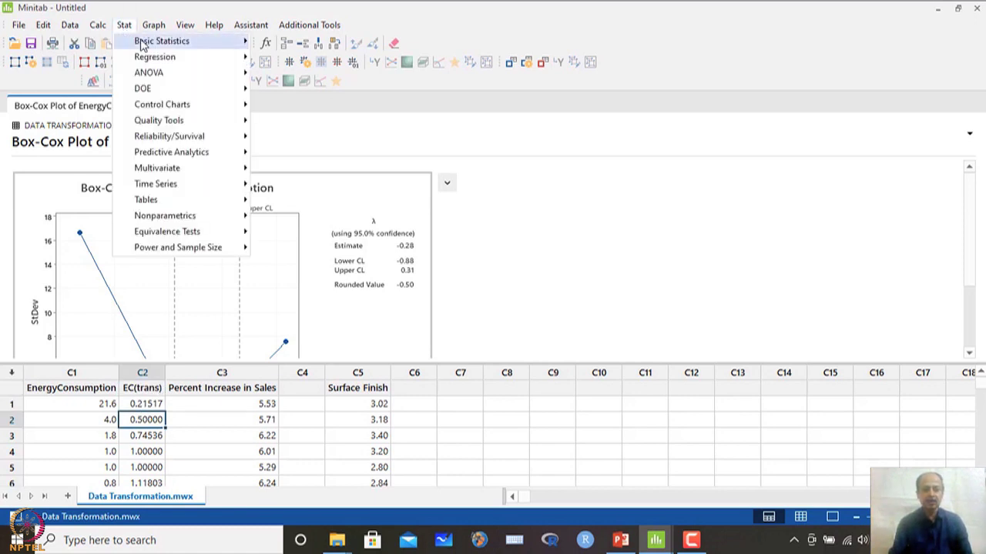
pyautogui.moveTo(140, 44)
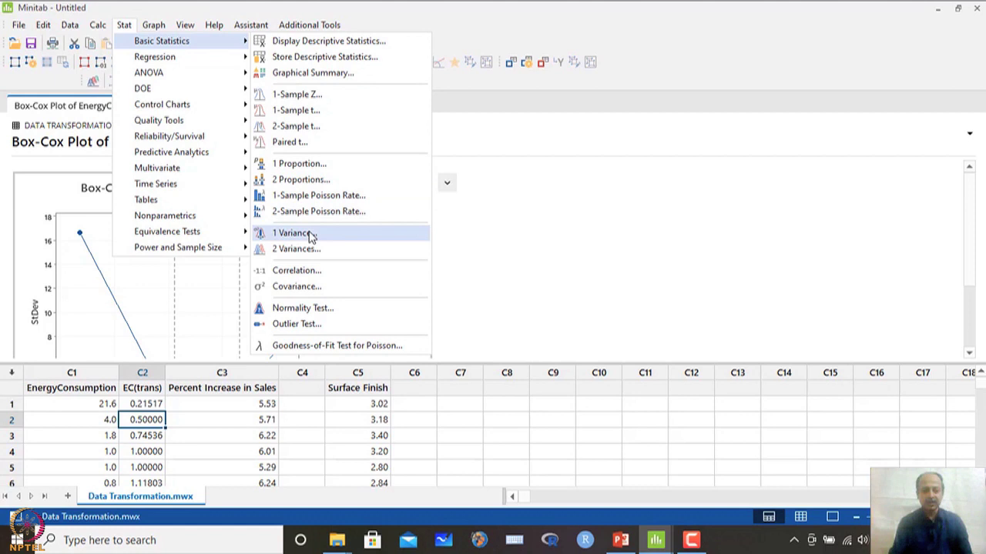
pyautogui.click(308, 308)
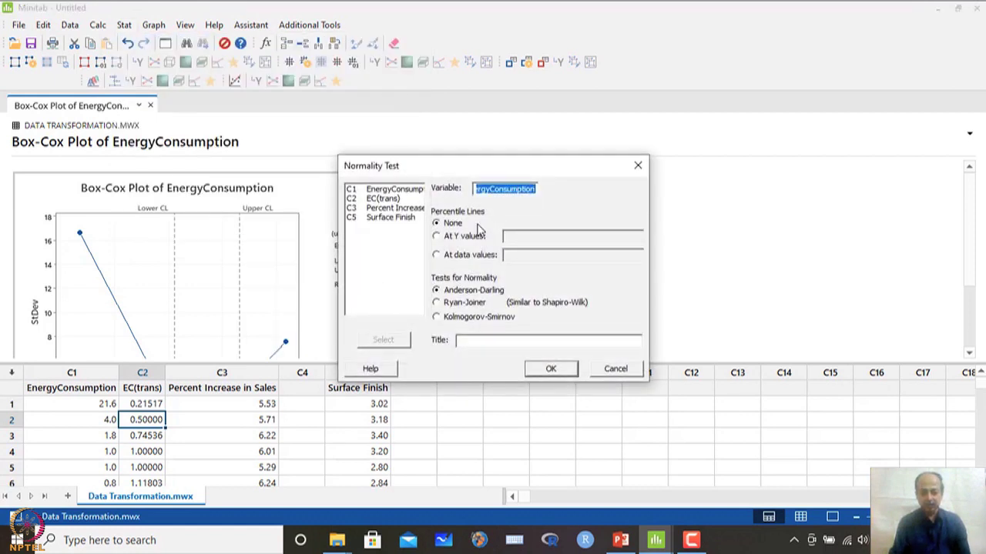
pyautogui.doubleClick(383, 199)
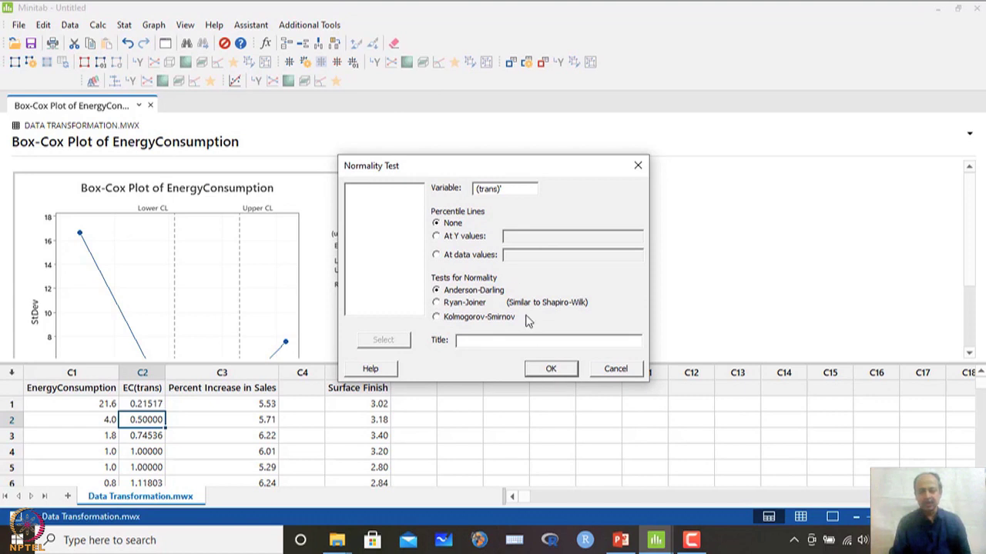
pyautogui.click(548, 373)
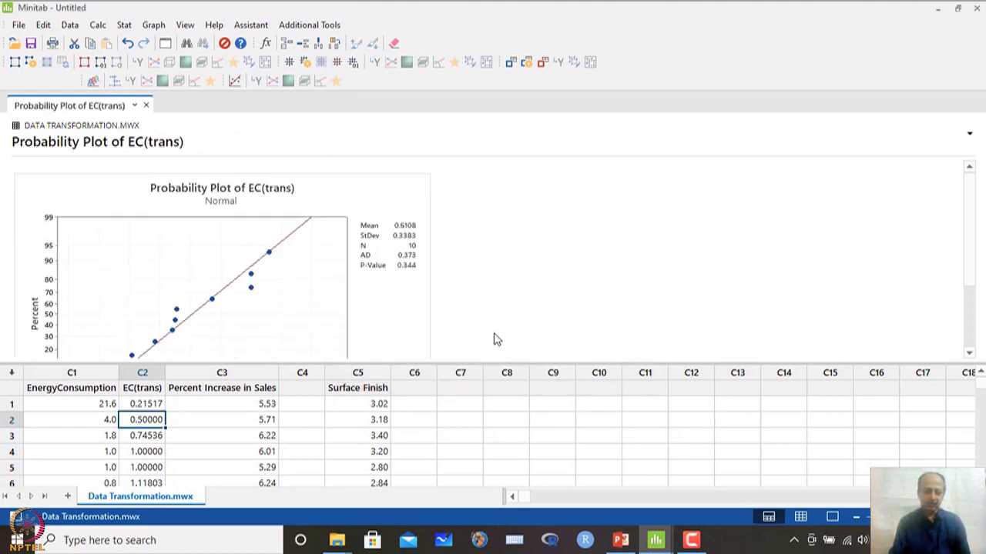
# - Examine the probability plot of EC(trans) in a maximized view, including its AD statistic and P-value
pyautogui.click(281, 296)
pyautogui.doubleClick(382, 199)
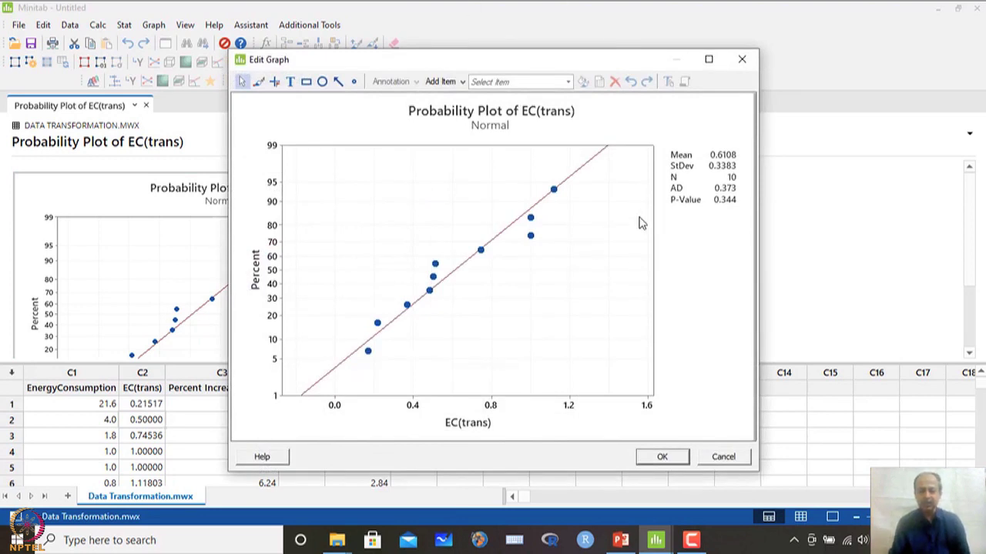
pyautogui.click(708, 60)
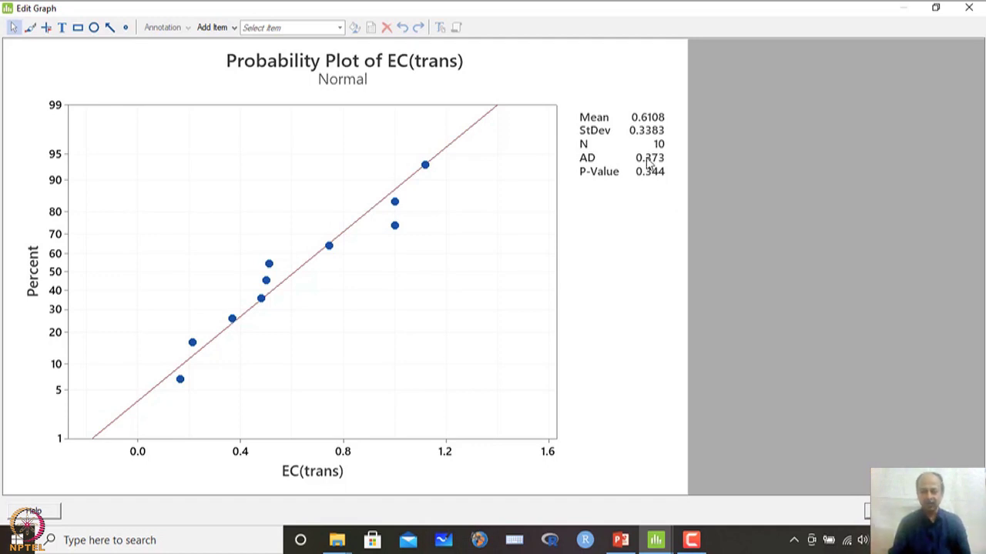
pyautogui.click(972, 8)
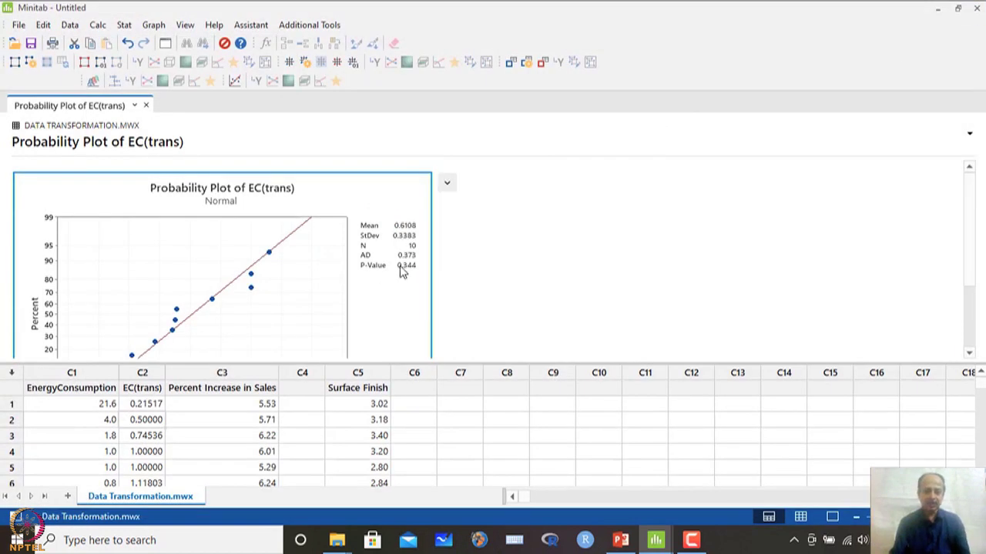
# - Review the worksheet's EnergyConsumption and EC(trans) columns along with Percent Increase in Sales and Surface Finish
pyautogui.click(144, 395)
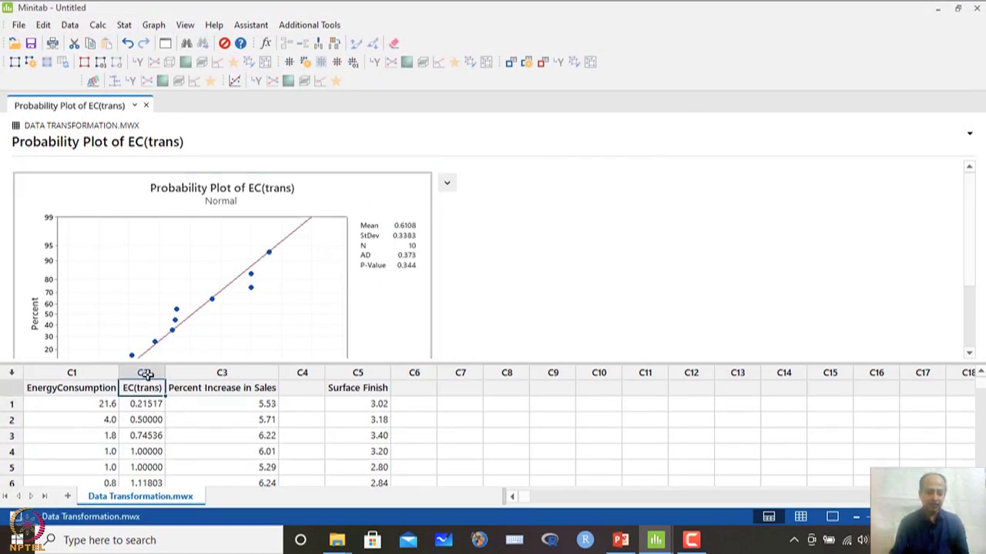
pyautogui.click(147, 373)
pyautogui.click(100, 387)
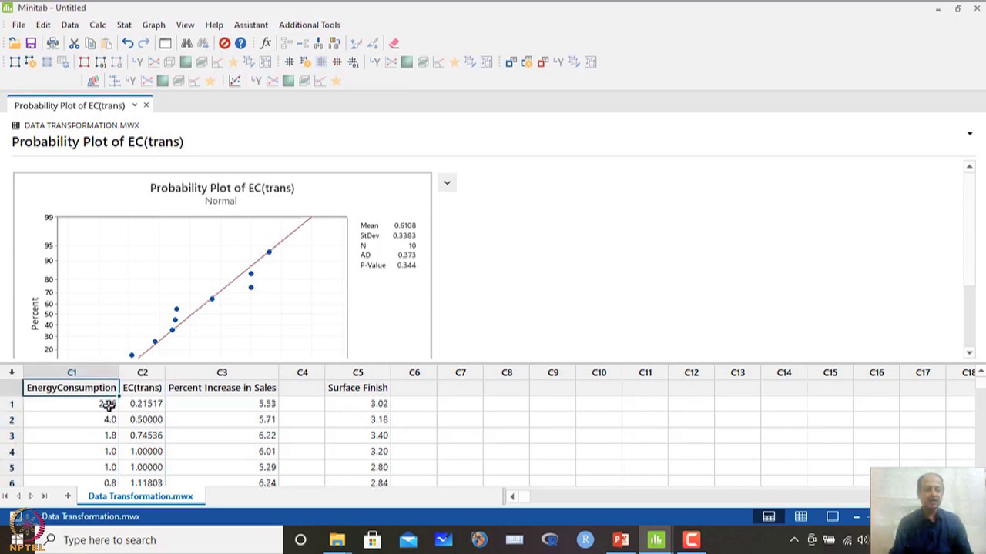
pyautogui.click(145, 390)
pyautogui.click(154, 414)
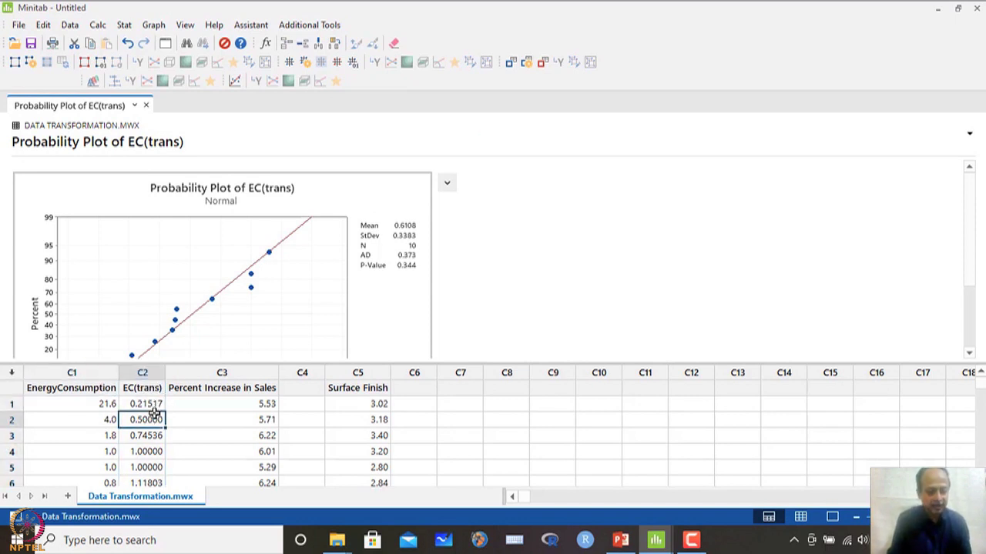
pyautogui.click(110, 403)
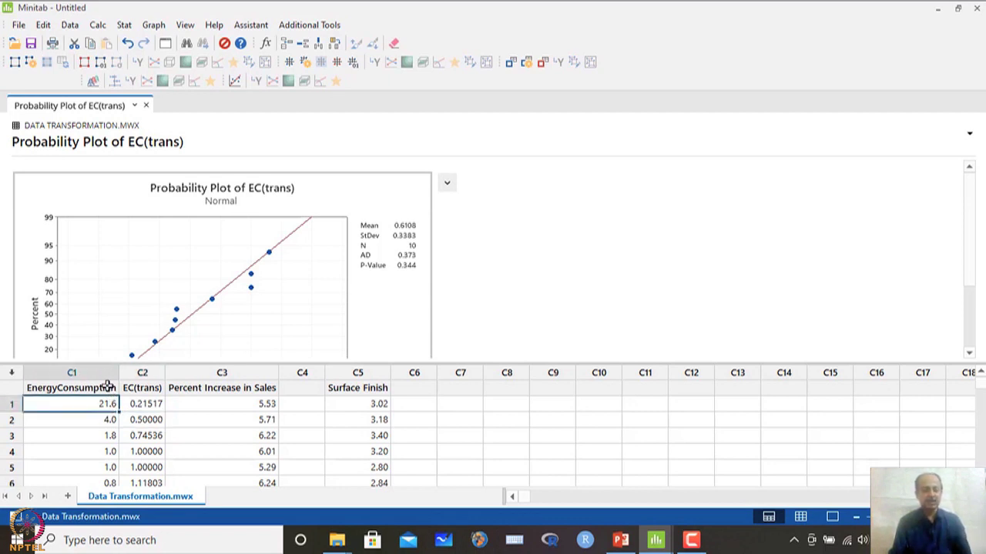
pyautogui.click(106, 387)
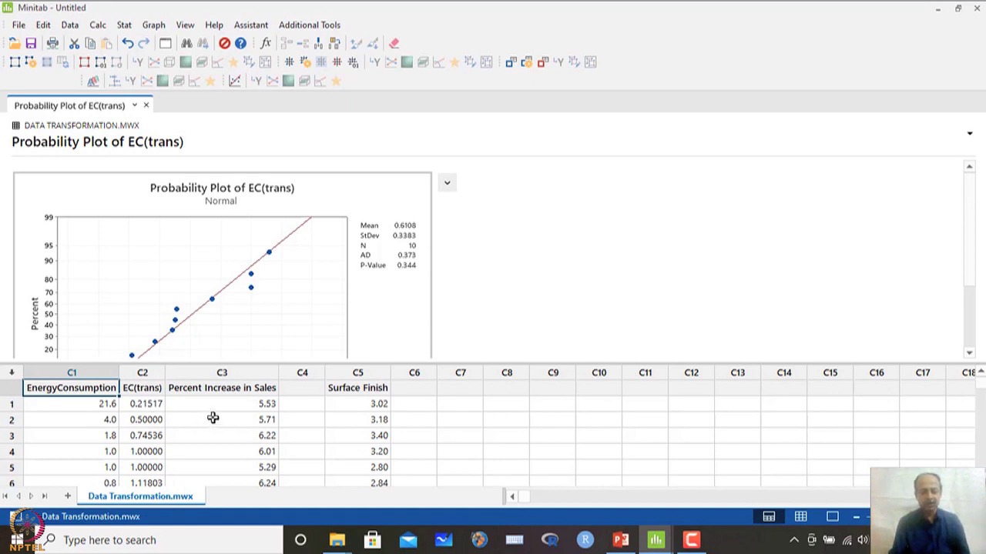
pyautogui.click(236, 391)
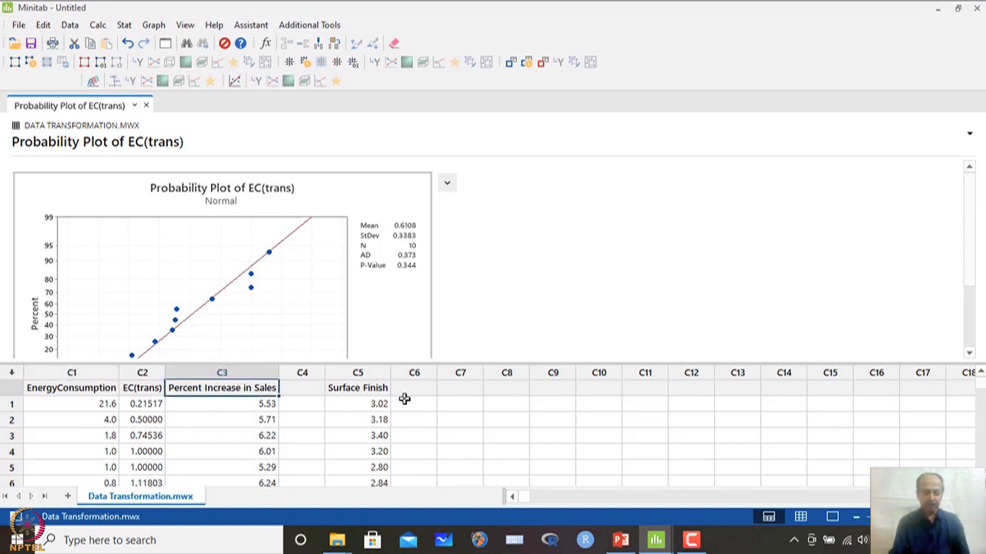
pyautogui.click(369, 374)
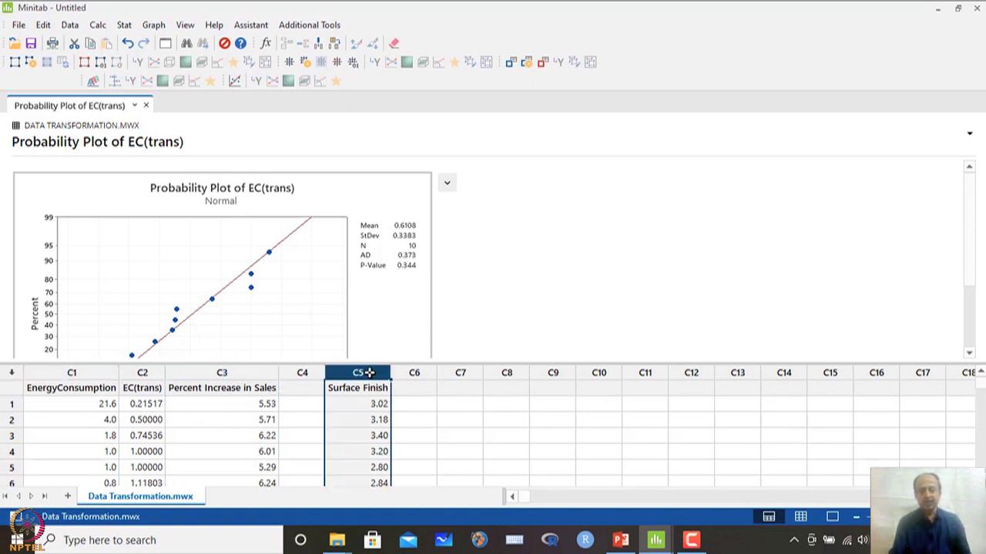
pyautogui.click(132, 388)
pyautogui.click(96, 387)
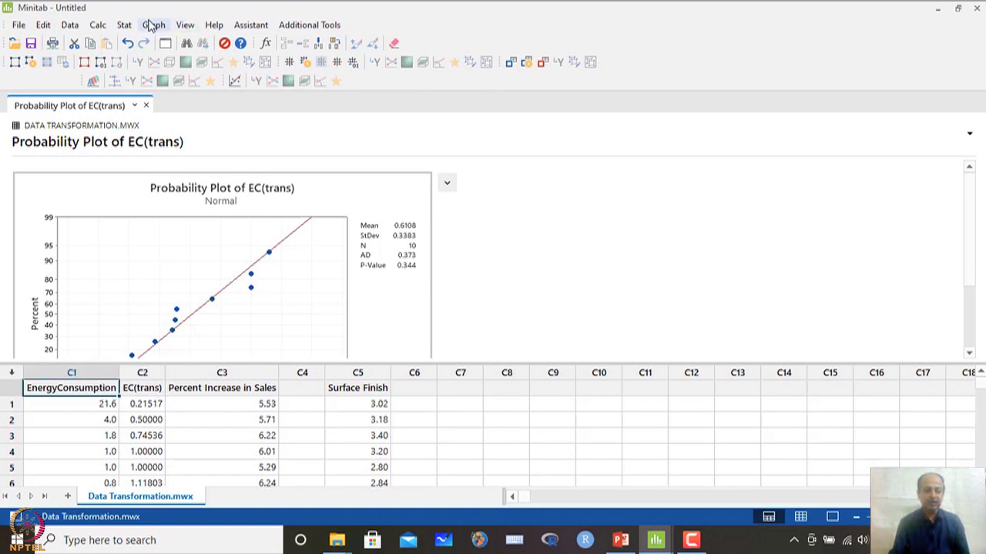
# - Set up a Johnson Transformation of the single column EnergyConsumption, storing the transformed data in column C7
pyautogui.click(125, 25)
pyautogui.moveTo(147, 123)
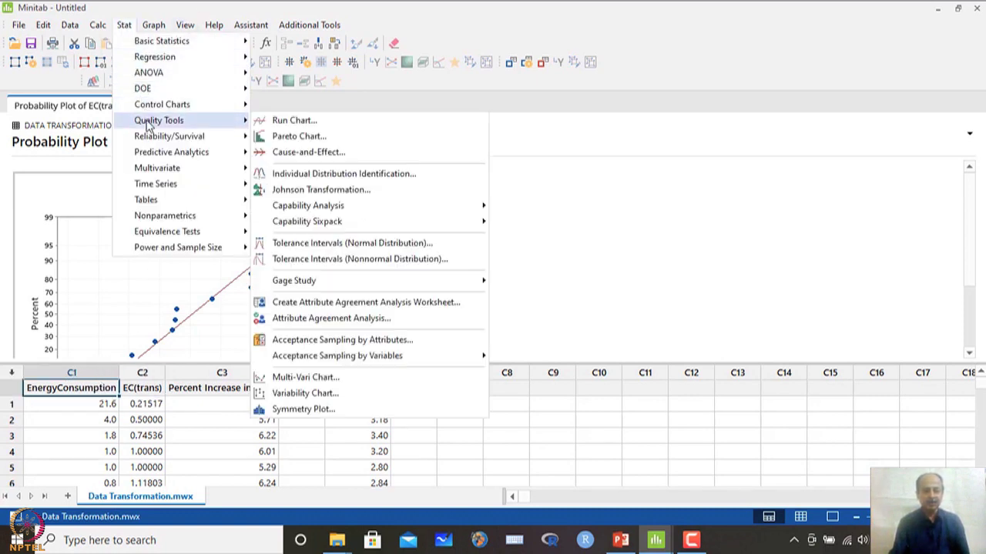
pyautogui.click(328, 192)
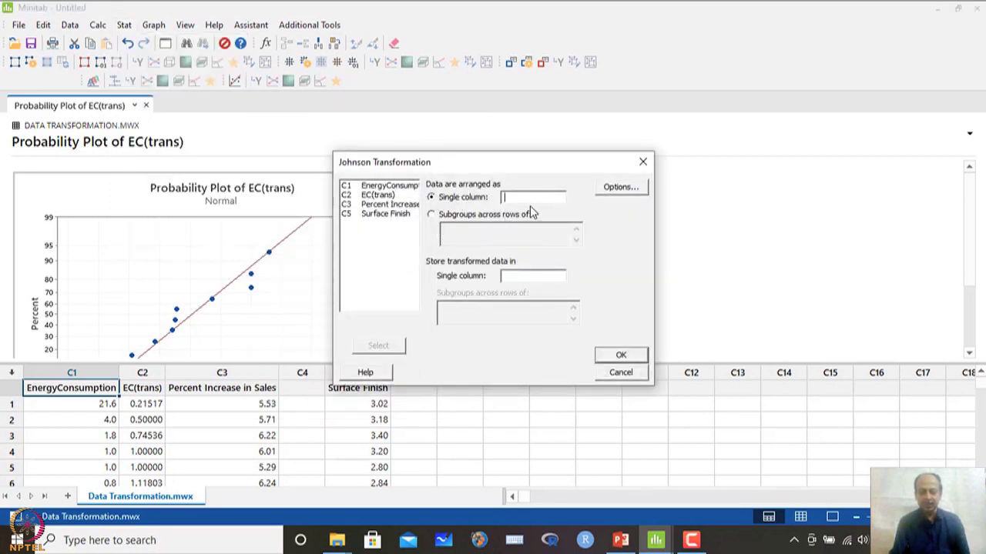
pyautogui.doubleClick(378, 186)
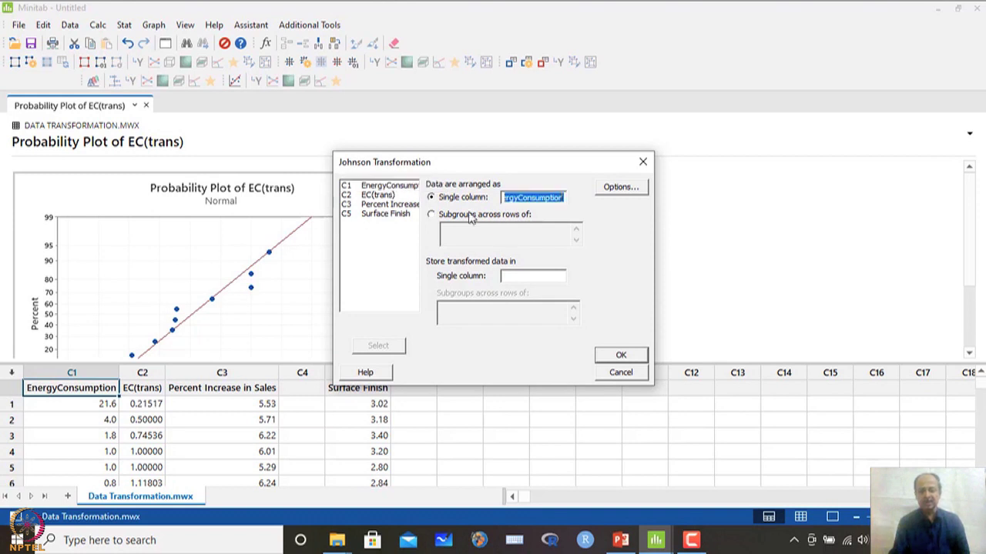
pyautogui.click(521, 276)
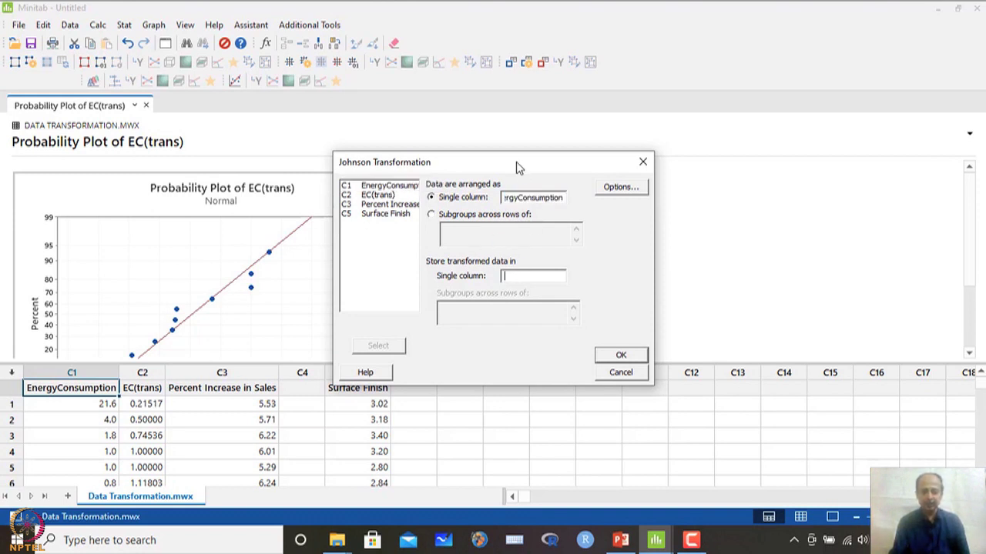
pyautogui.moveTo(515, 162); pyautogui.dragTo(689, 86)
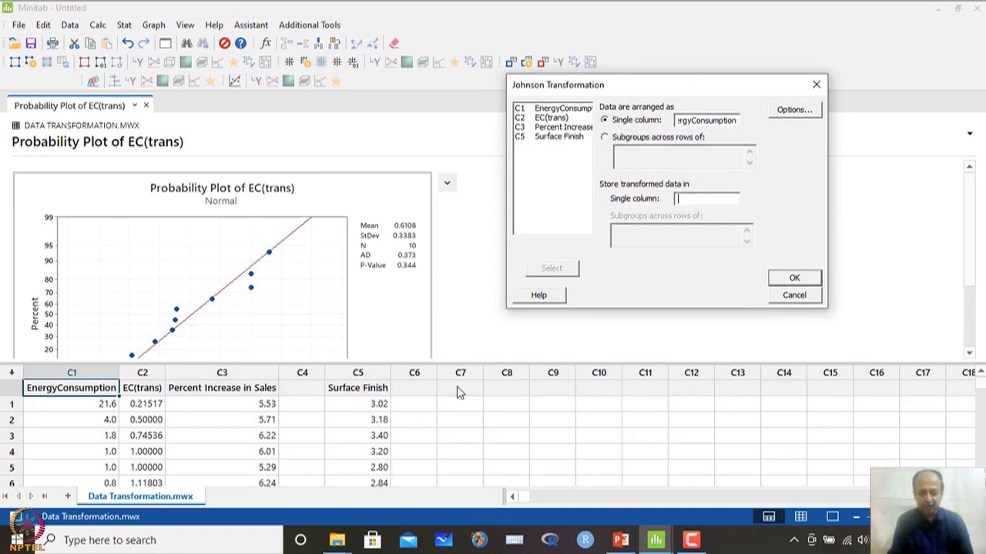
pyautogui.write('c7')
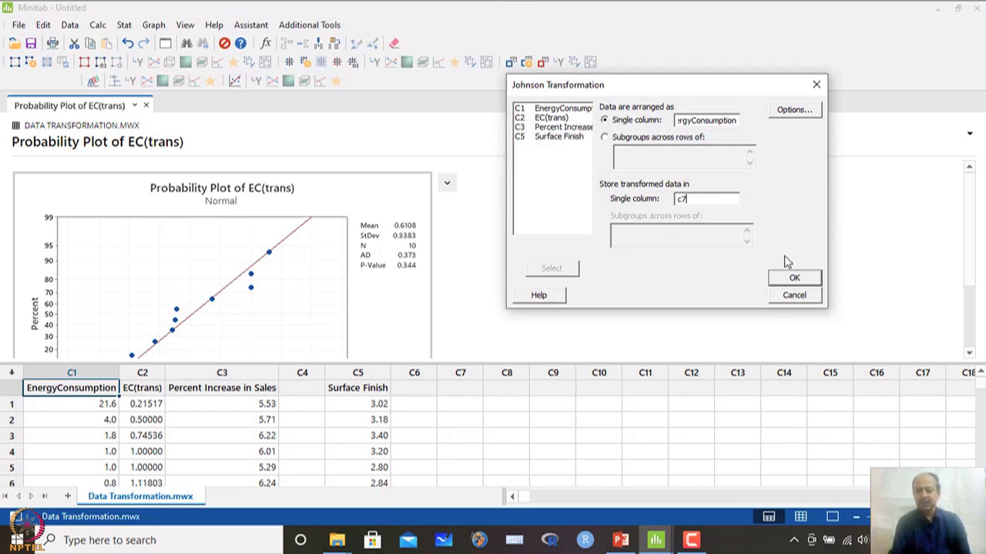
# - Accept the P-value of 0.10 for selecting the best fit and run the Johnson Transformation
pyautogui.click(791, 110)
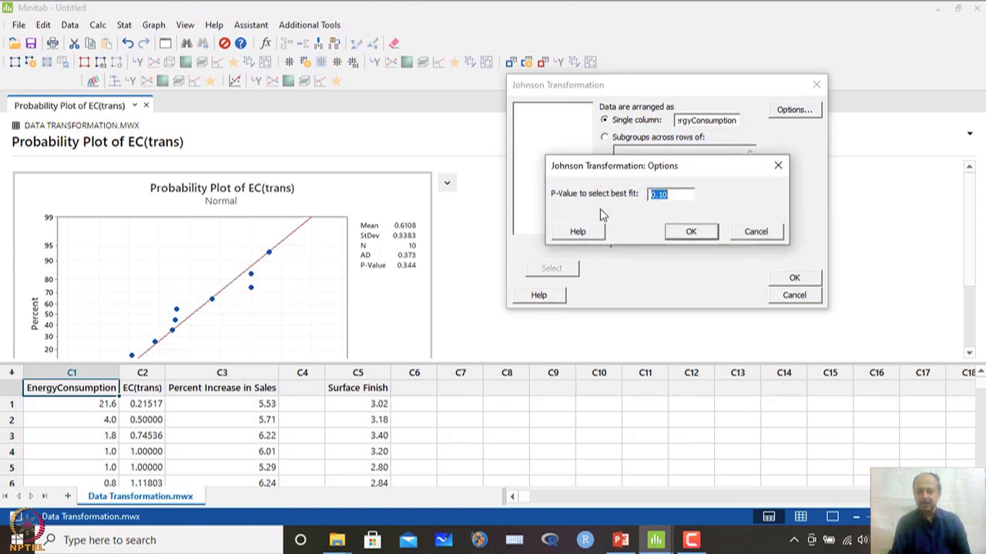
pyautogui.click(704, 232)
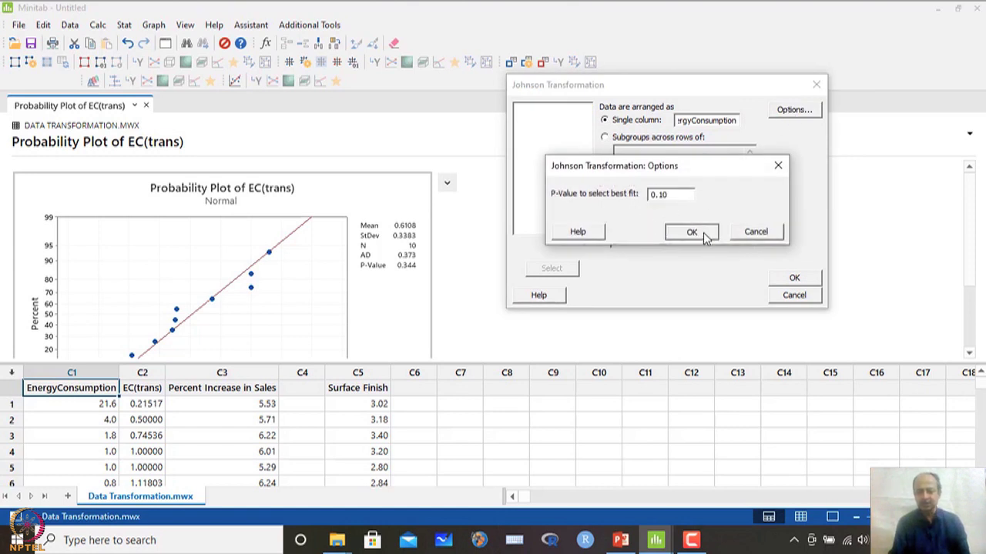
pyautogui.click(794, 280)
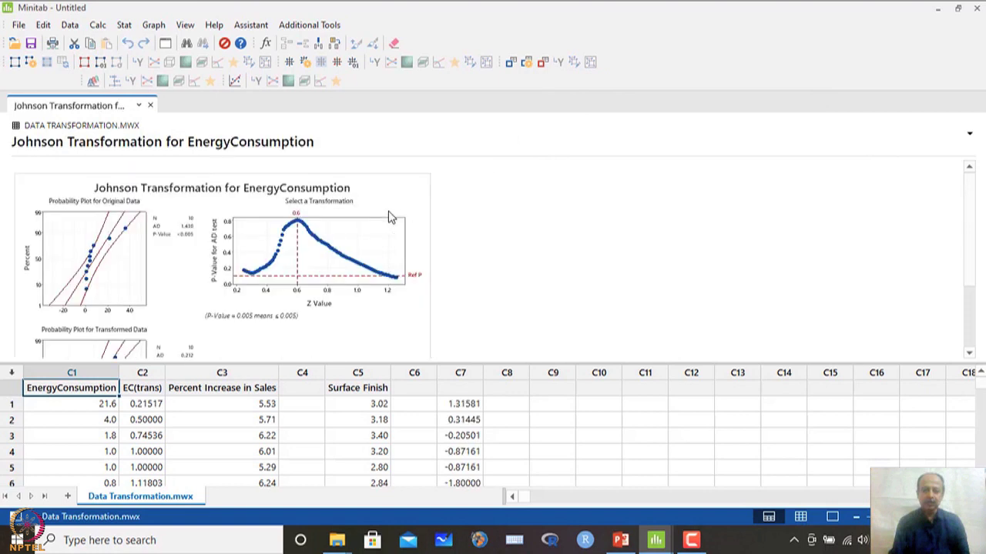
# - Examine the Johnson Transformation graph for EnergyConsumption in a maximized view, including the best-fit P-value and the transformation function
pyautogui.doubleClick(337, 226)
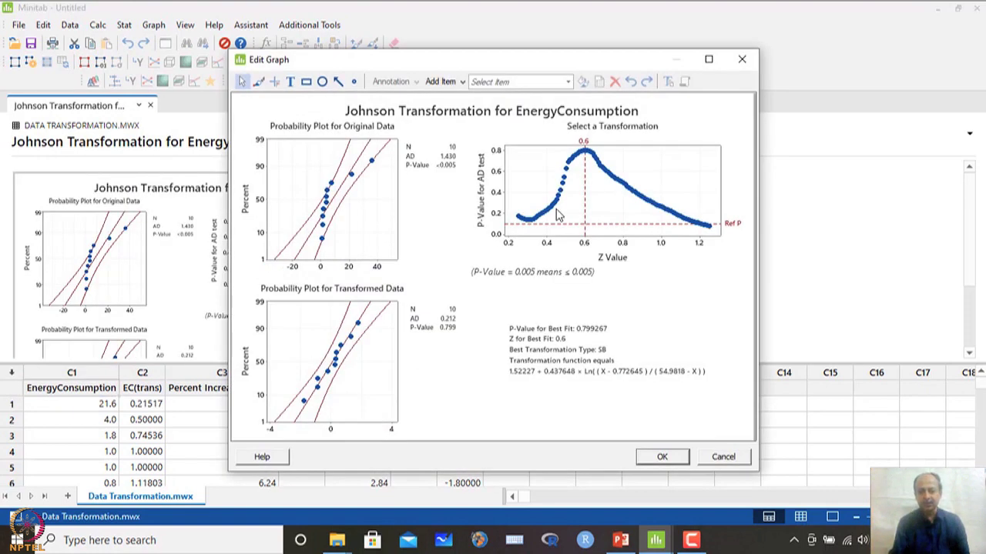
pyautogui.click(709, 60)
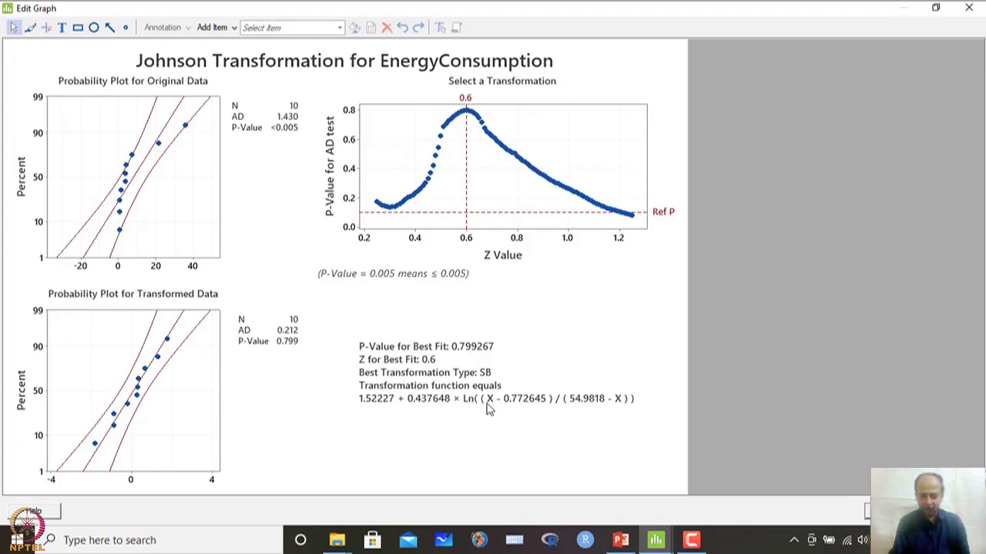
pyautogui.click(374, 407)
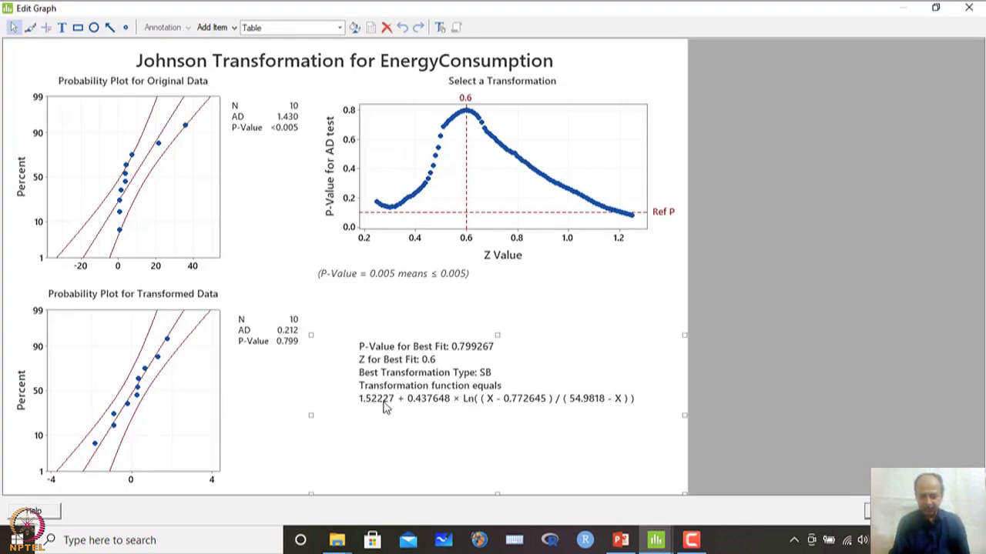
pyautogui.click(371, 403)
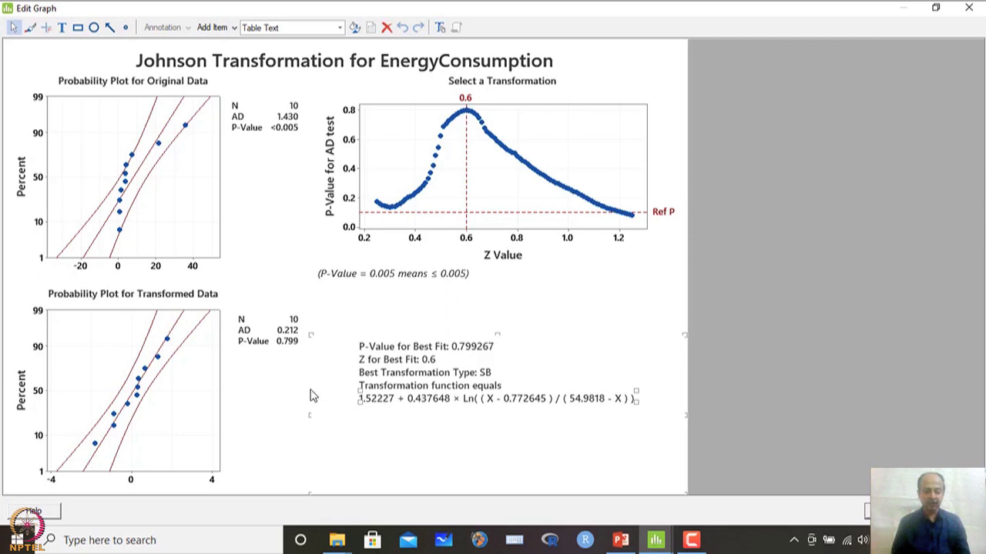
pyautogui.click(971, 9)
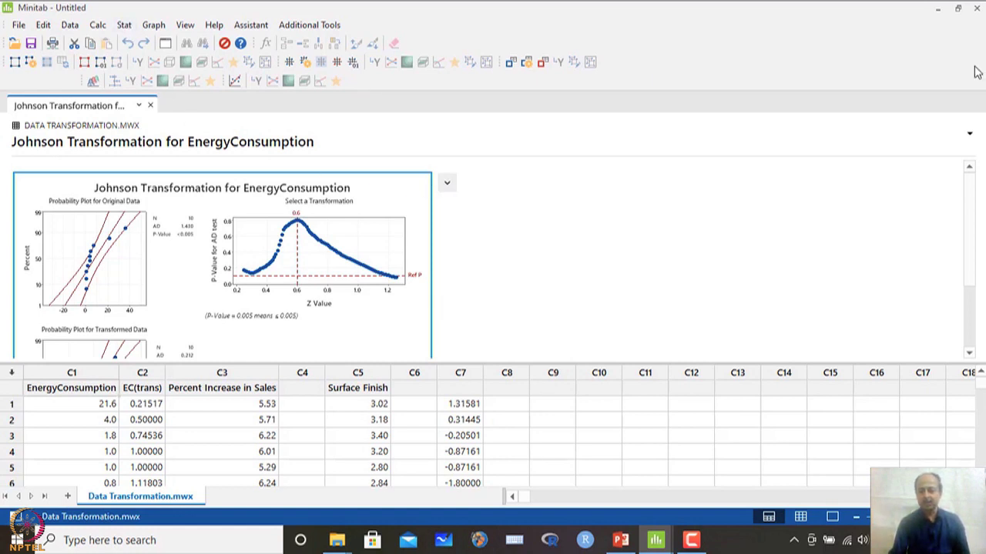
# - Run an Anderson-Darling normality test on the Surface Finish column
pyautogui.click(243, 388)
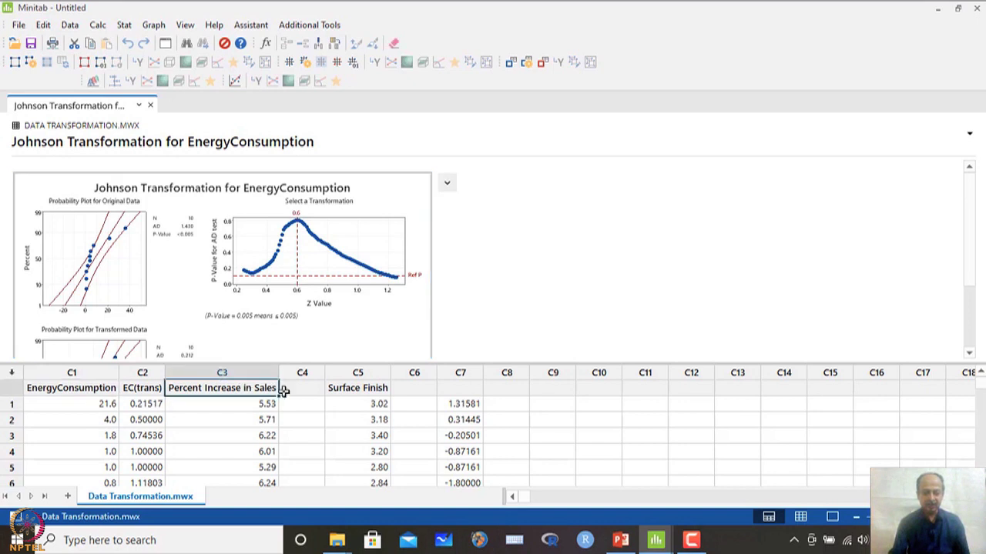
pyautogui.click(340, 393)
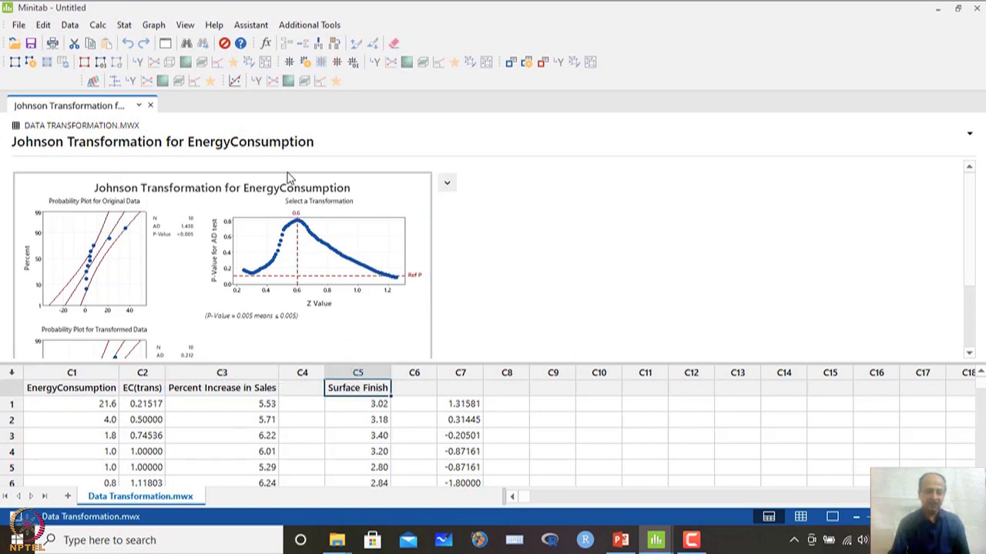
pyautogui.click(123, 25)
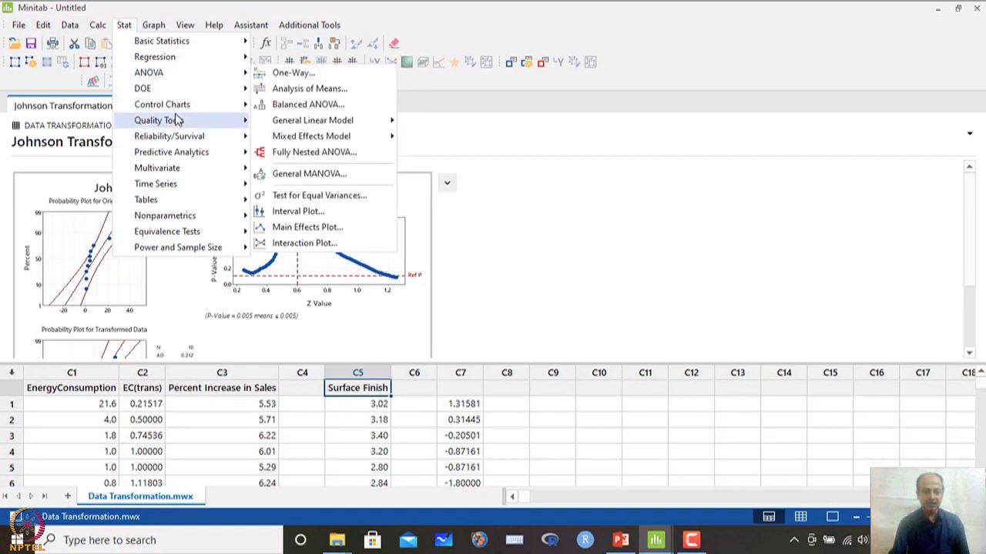
pyautogui.moveTo(178, 123)
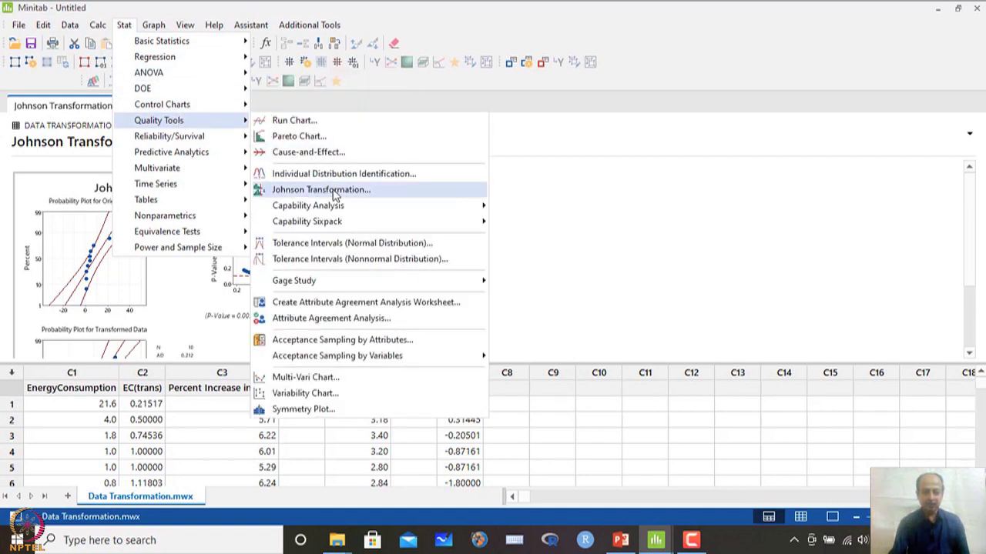
pyautogui.moveTo(336, 211)
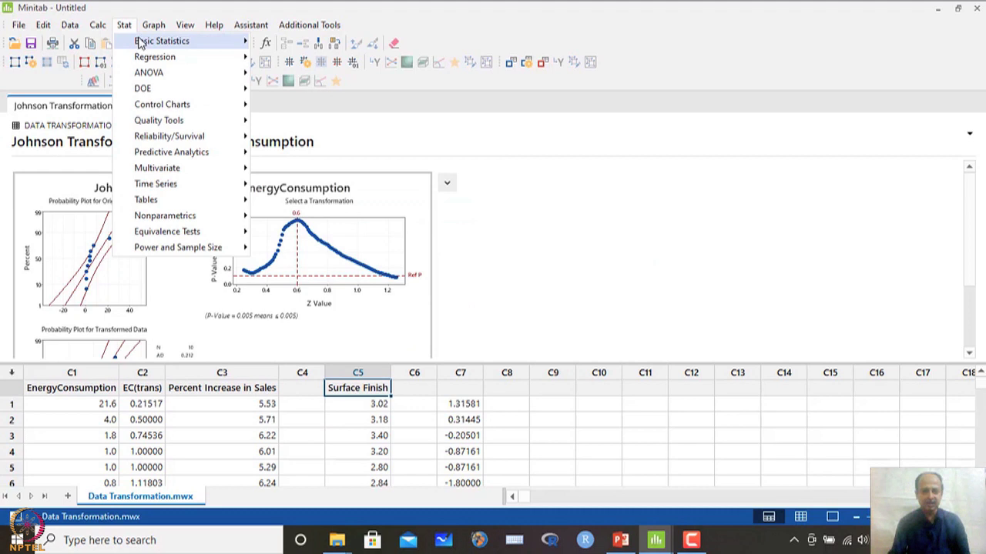
pyautogui.moveTo(154, 41)
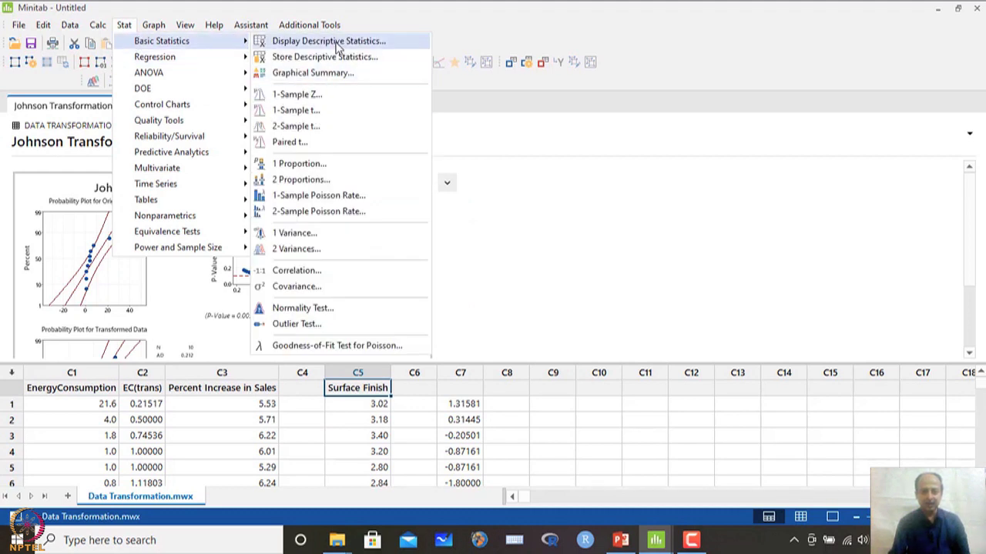
pyautogui.click(293, 312)
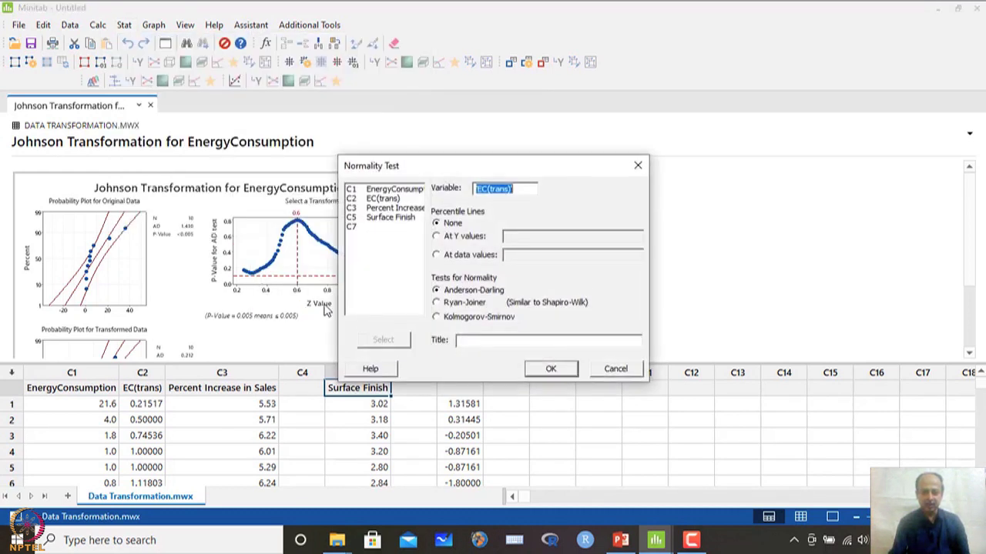
pyautogui.doubleClick(400, 216)
pyautogui.click(568, 368)
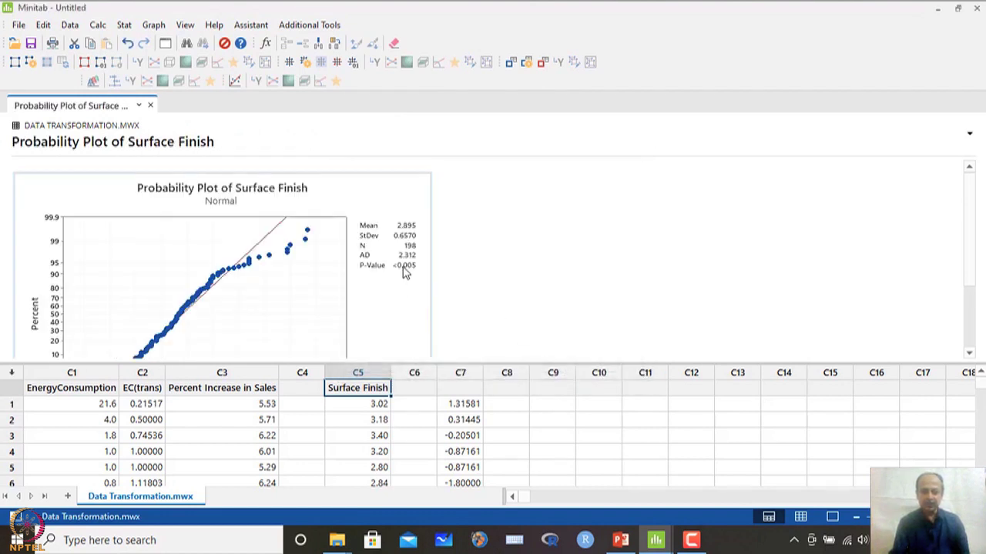
# - Examine the probability plot of Surface Finish in a maximized view, including its AD statistic and P-value
pyautogui.click(406, 272)
pyautogui.doubleClick(411, 229)
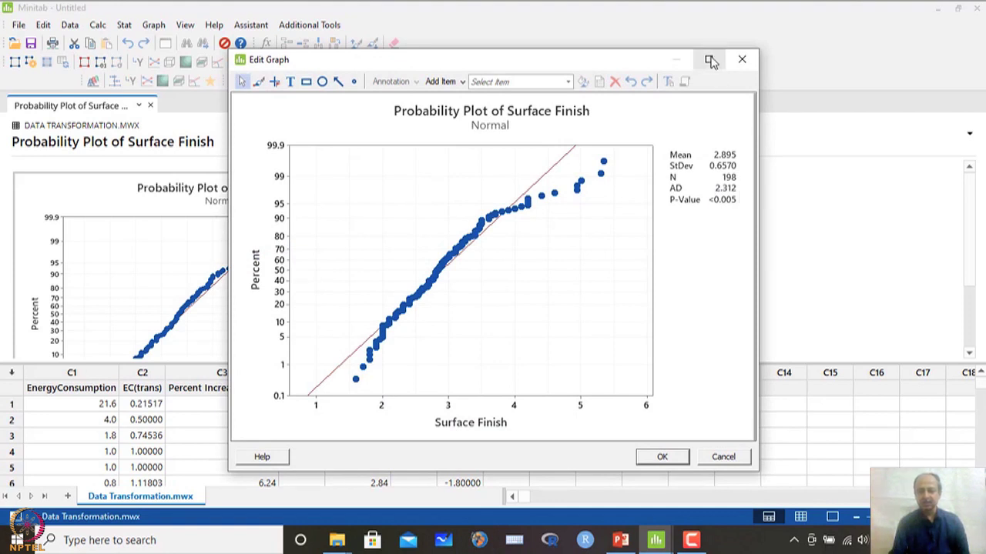
pyautogui.click(709, 59)
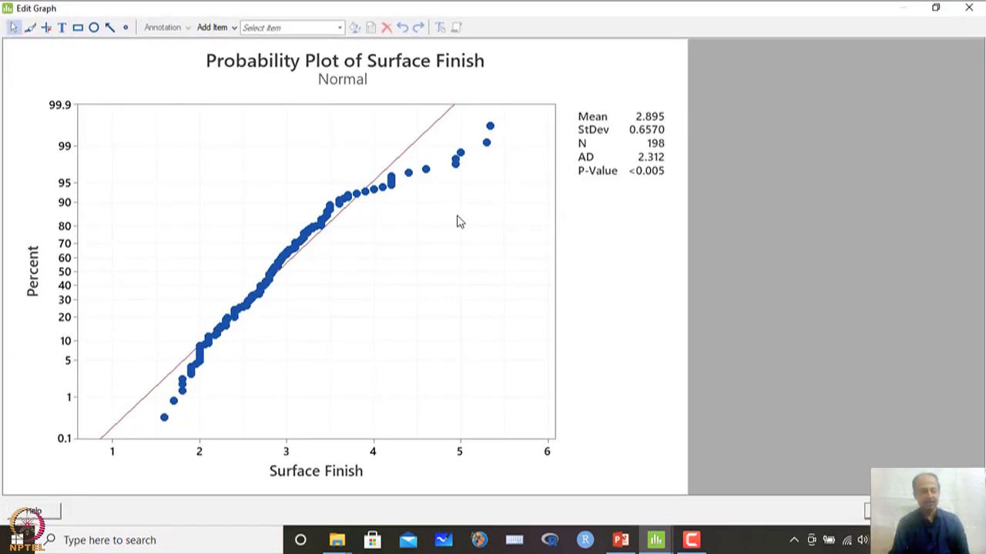
pyautogui.click(968, 8)
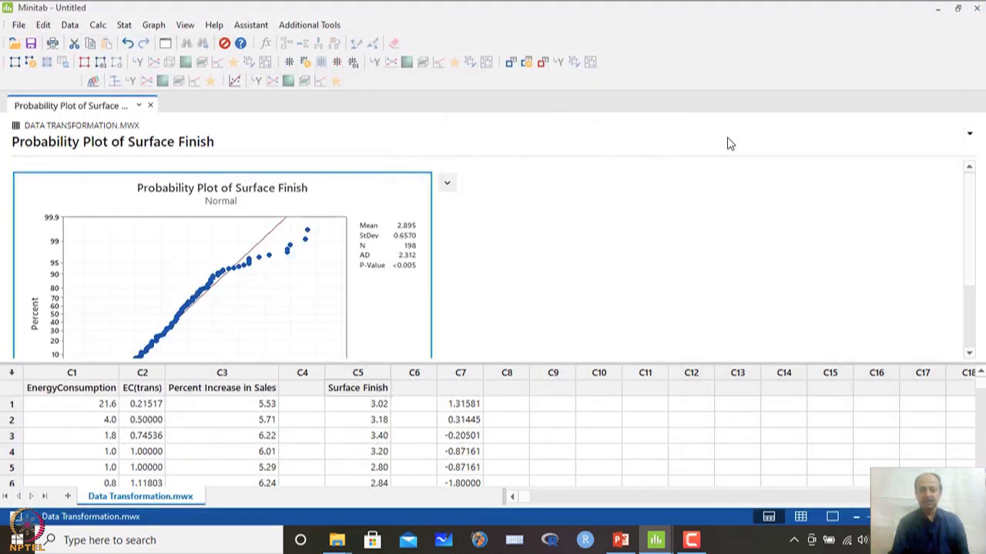
pyautogui.click(123, 25)
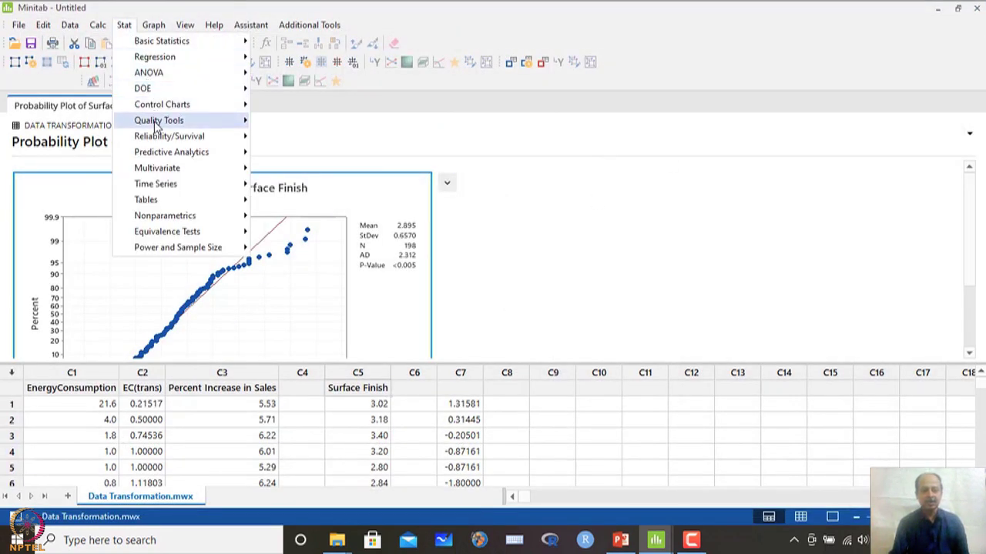
pyautogui.moveTo(159, 122)
pyautogui.moveTo(378, 207)
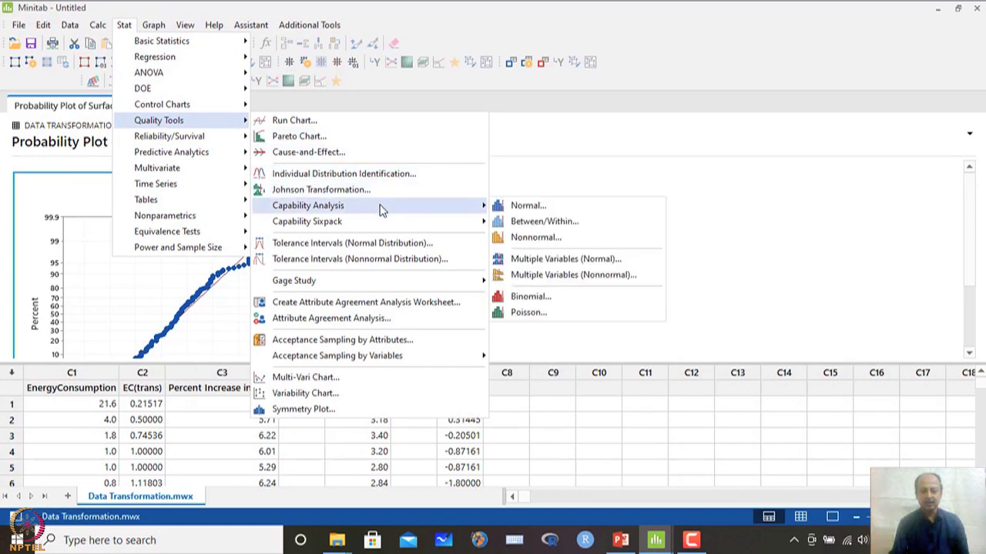
pyautogui.click(534, 239)
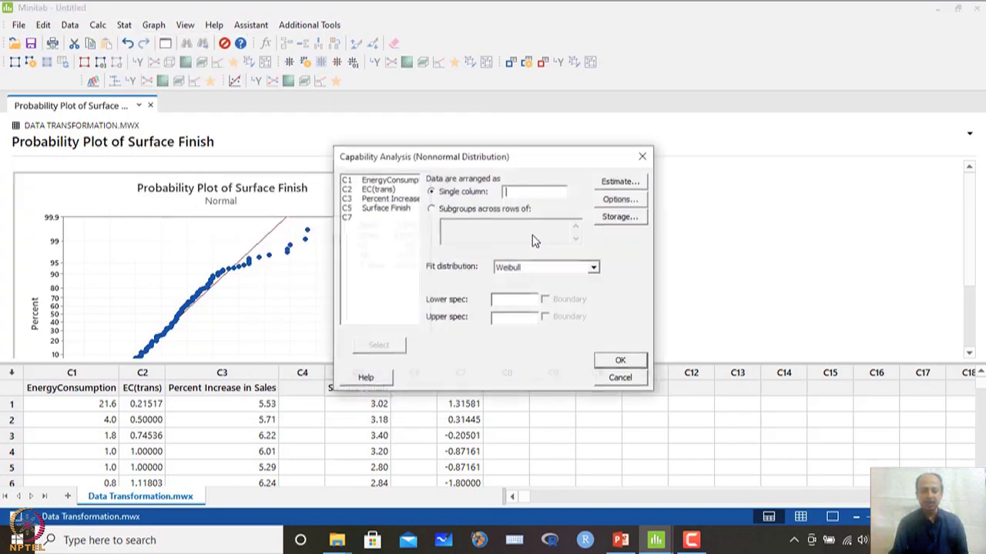
pyautogui.doubleClick(396, 210)
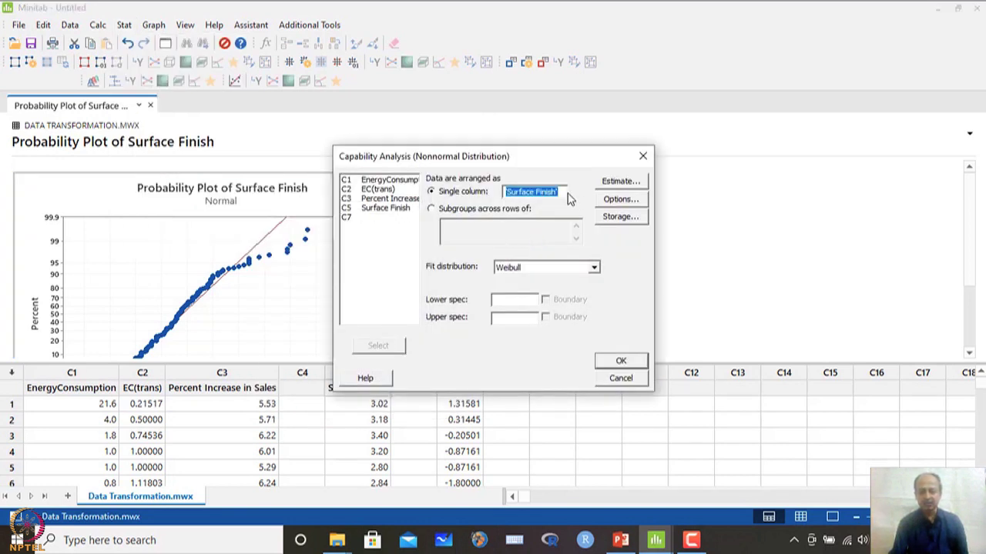
pyautogui.click(555, 268)
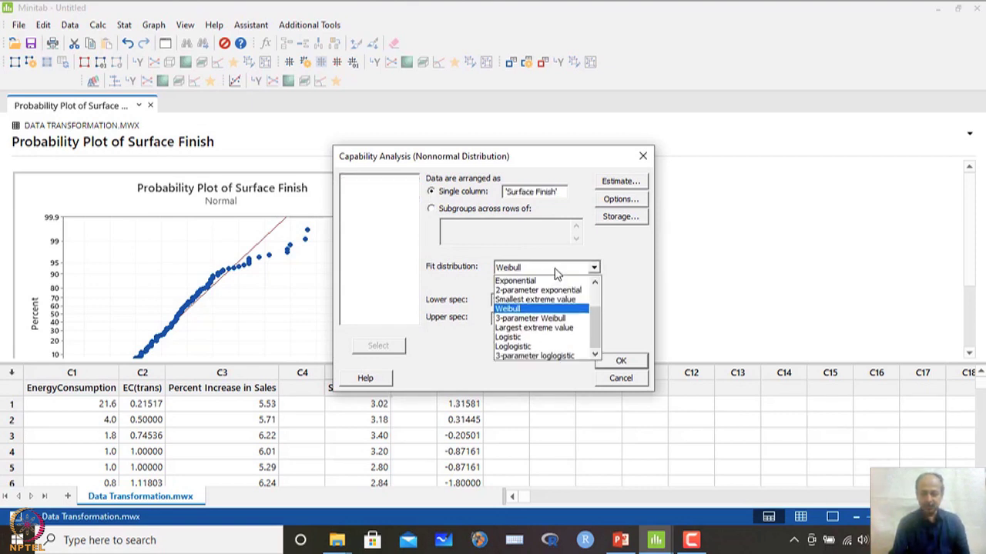
pyautogui.click(625, 256)
pyautogui.click(624, 379)
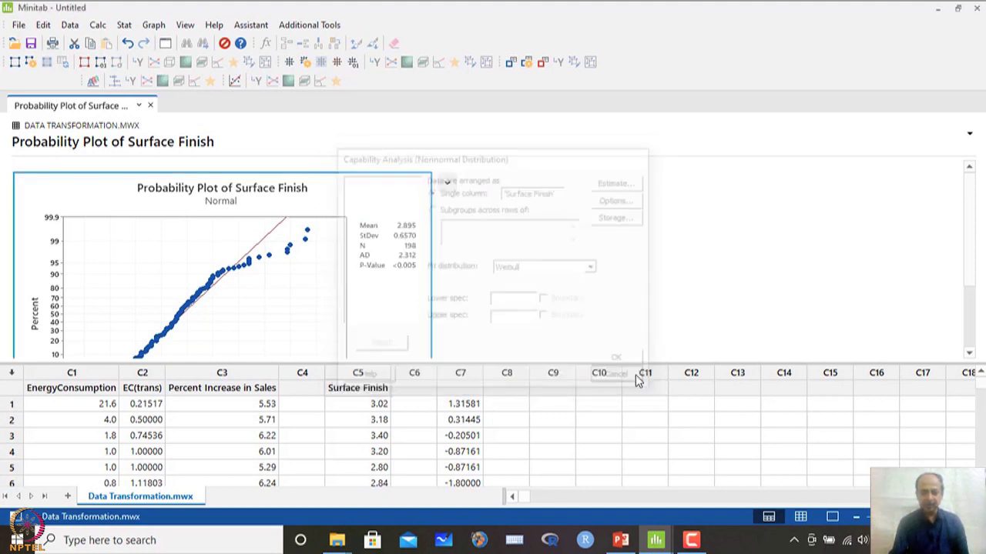
# - Set up a normal capability analysis of the single column Surface Finish with lower spec 2.5 and upper spec 3.5
pyautogui.click(124, 25)
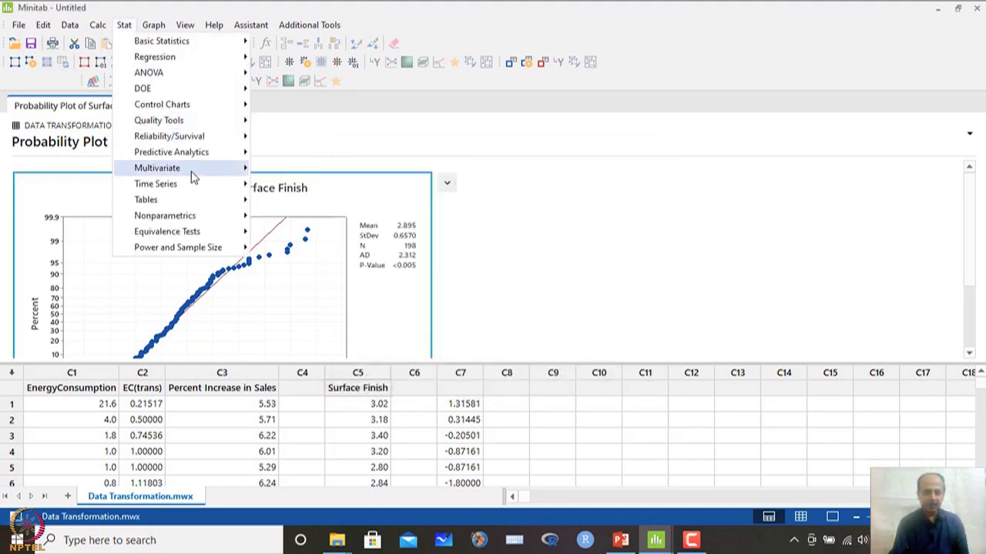
pyautogui.moveTo(181, 121)
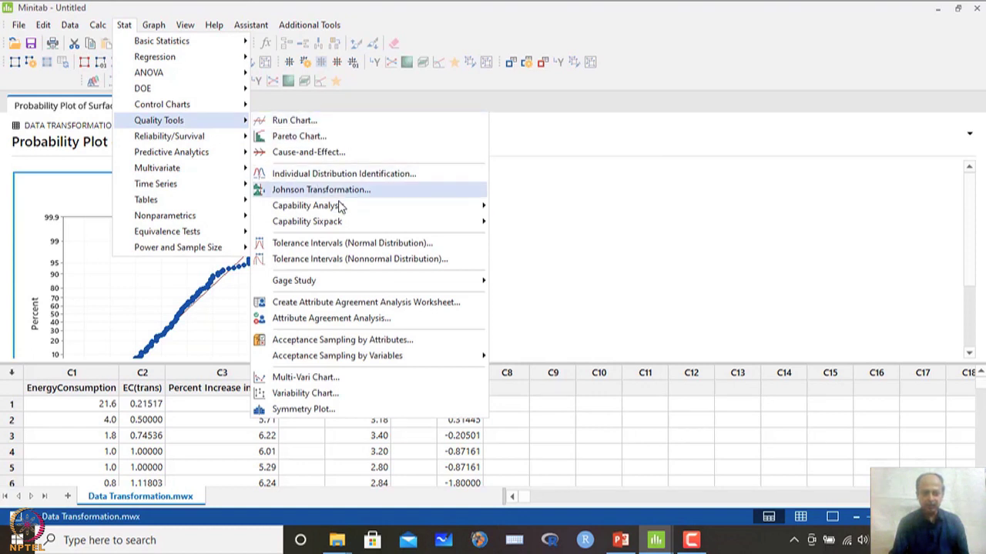
pyautogui.moveTo(342, 208)
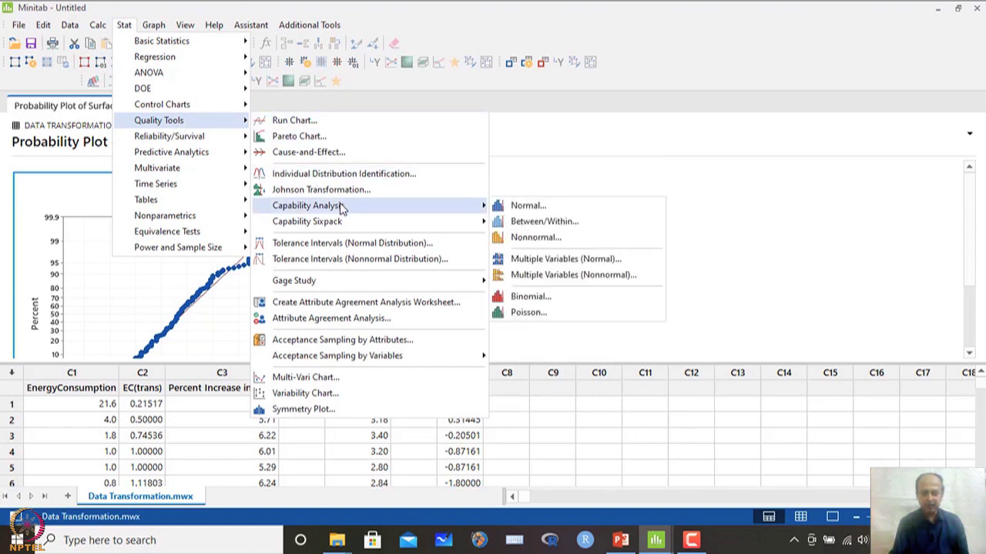
pyautogui.click(542, 206)
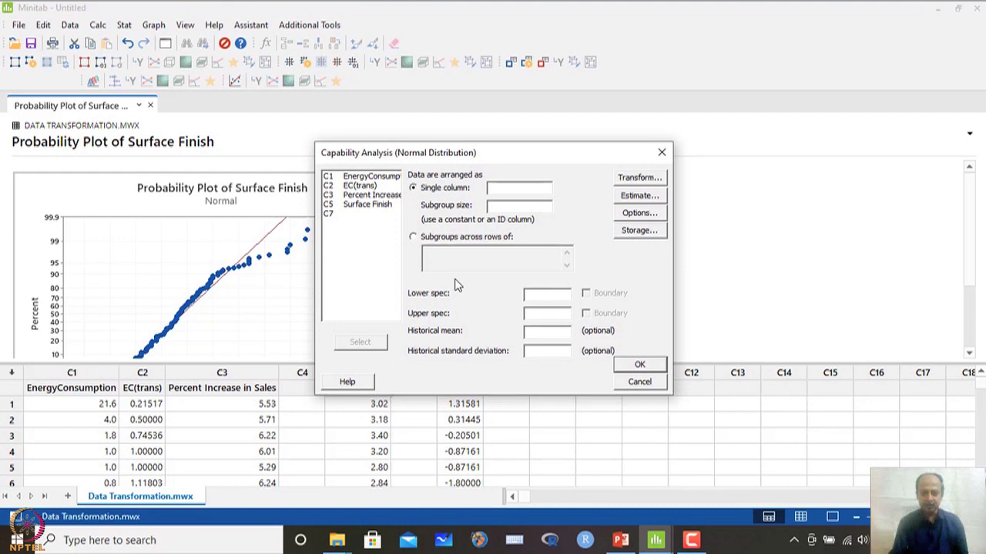
pyautogui.doubleClick(369, 206)
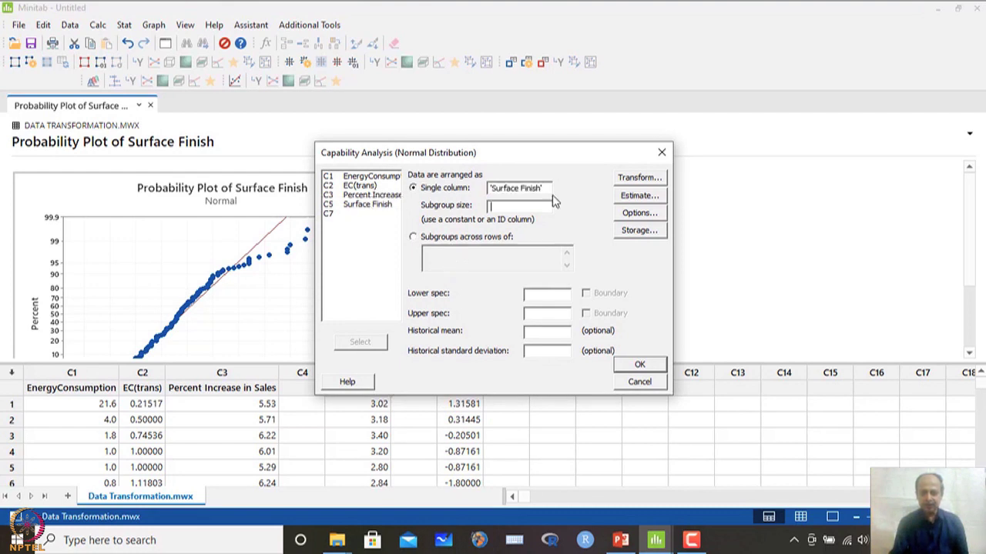
pyautogui.click(540, 296)
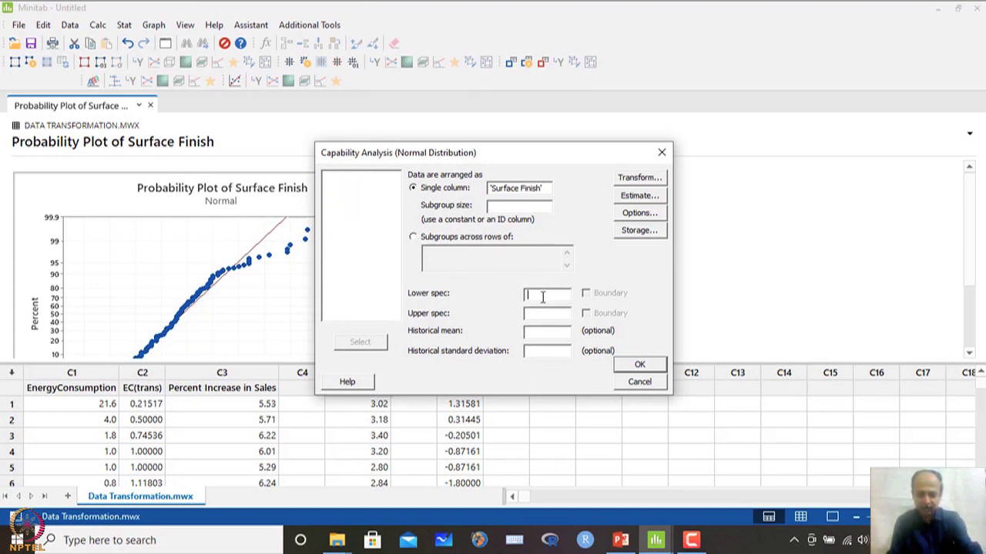
pyautogui.write('2.5')
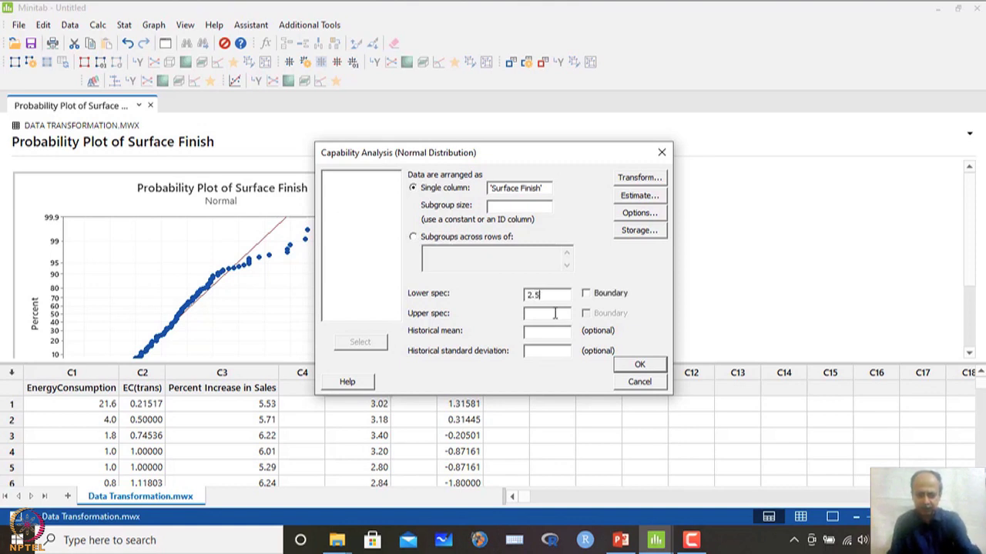
pyautogui.write('3.5')
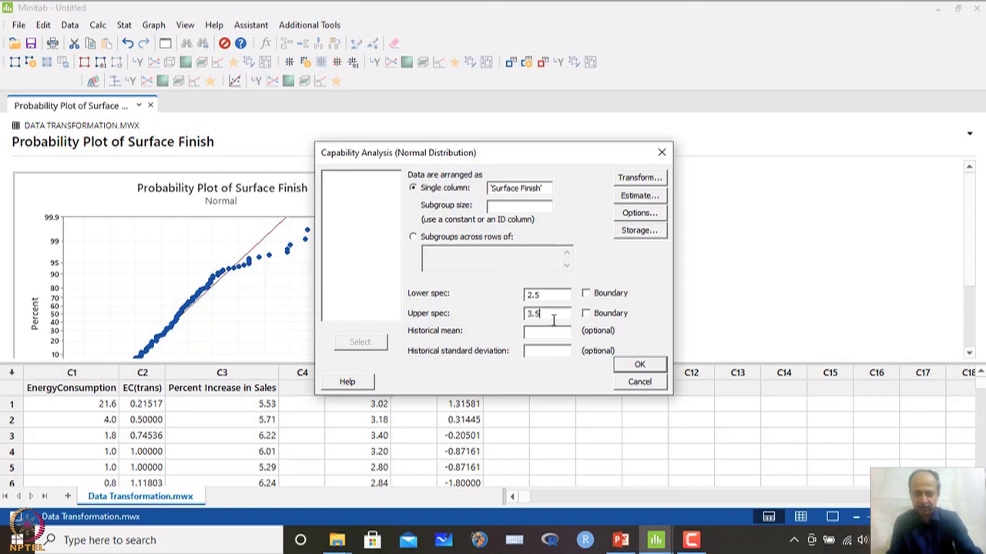
pyautogui.moveTo(490, 156); pyautogui.dragTo(304, 35)
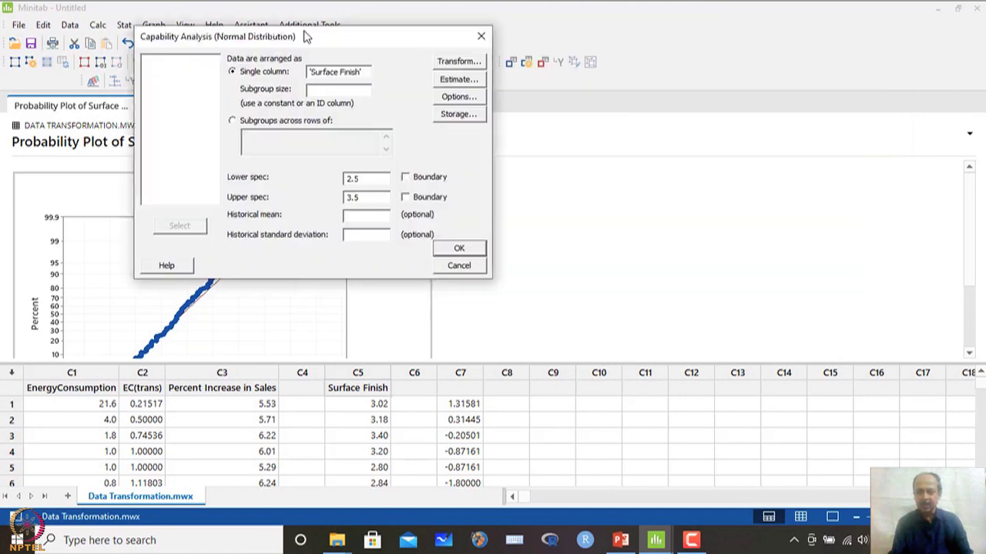
# - Apply a Box-Cox power transformation using the optimal λ to the Surface Finish capability analysis
pyautogui.click(454, 63)
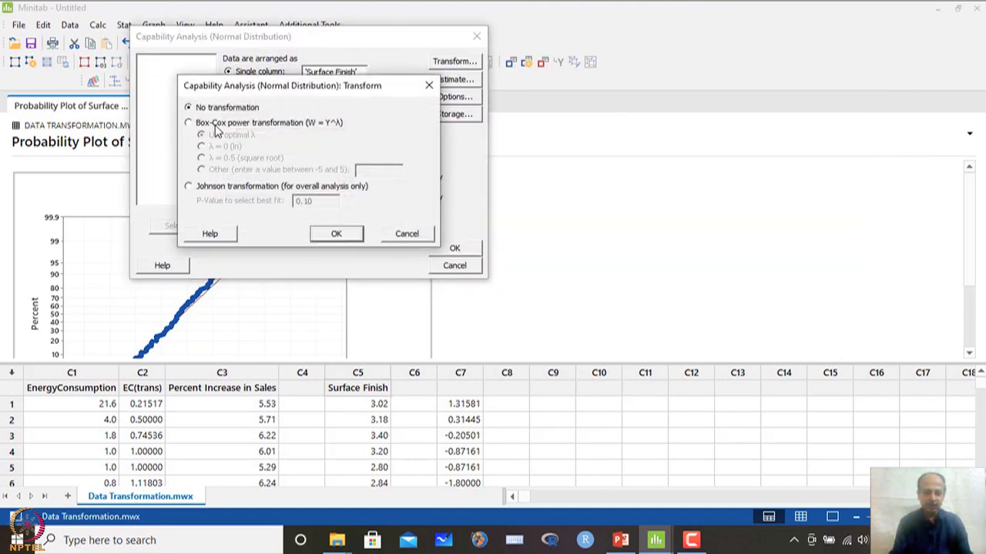
pyautogui.click(211, 126)
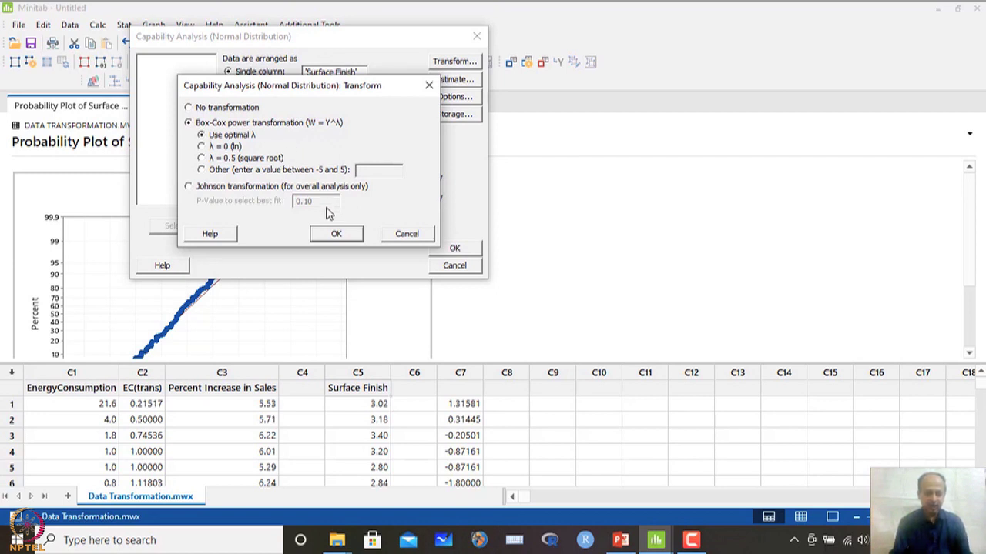
pyautogui.click(337, 234)
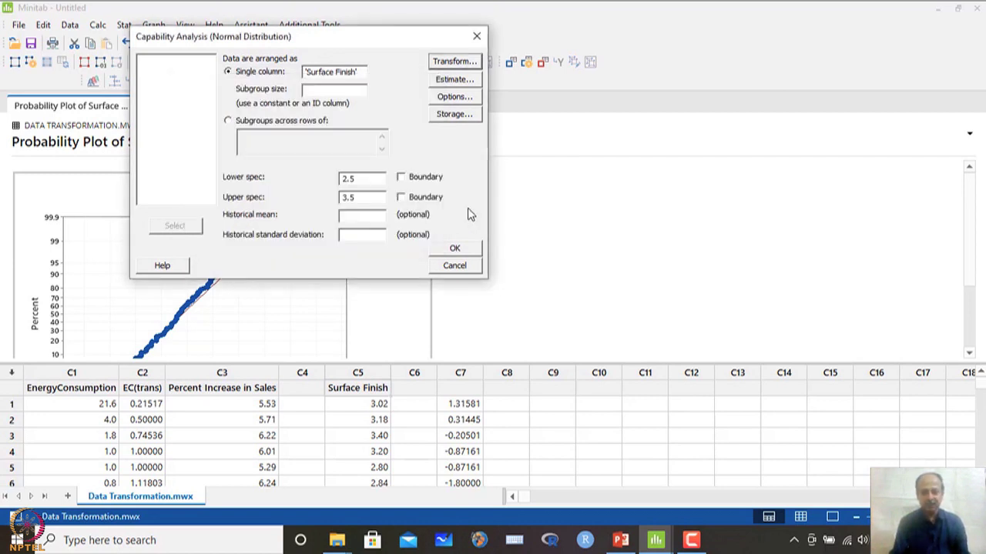
pyautogui.click(453, 64)
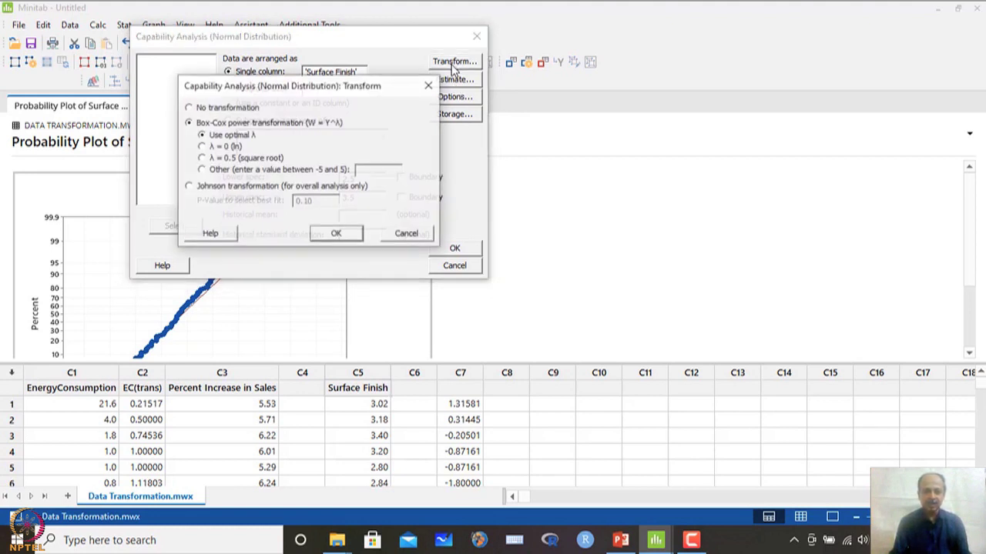
pyautogui.click(189, 108)
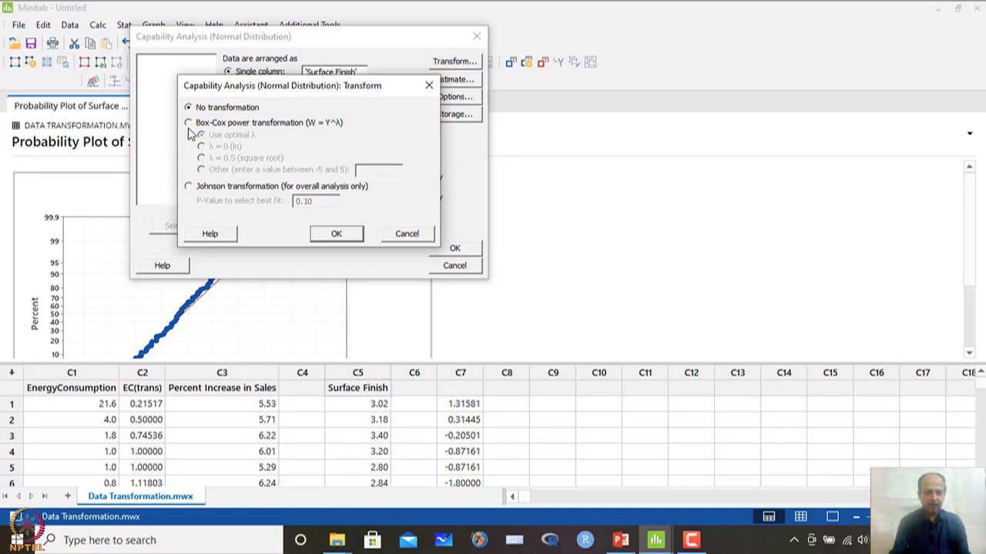
pyautogui.click(189, 123)
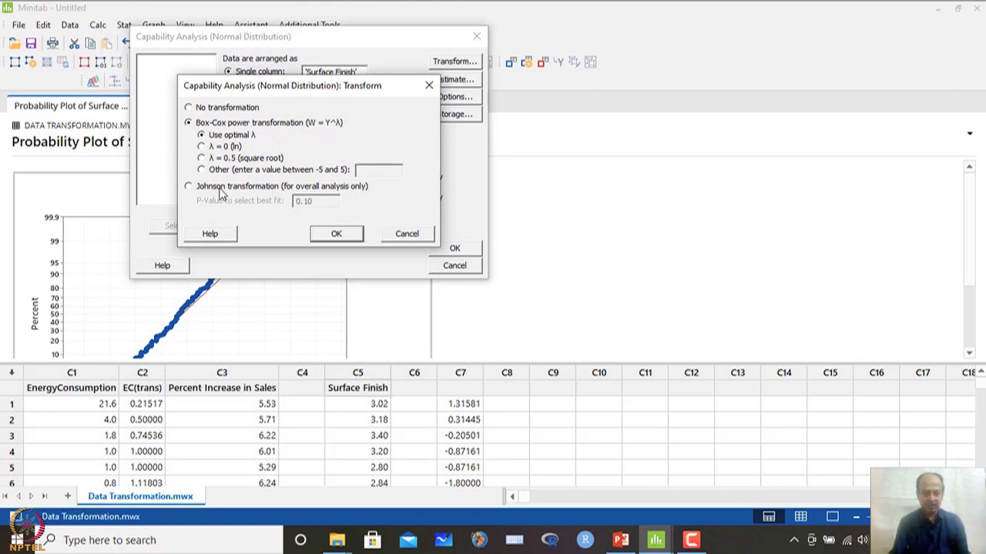
pyautogui.click(201, 169)
pyautogui.click(201, 135)
pyautogui.click(355, 234)
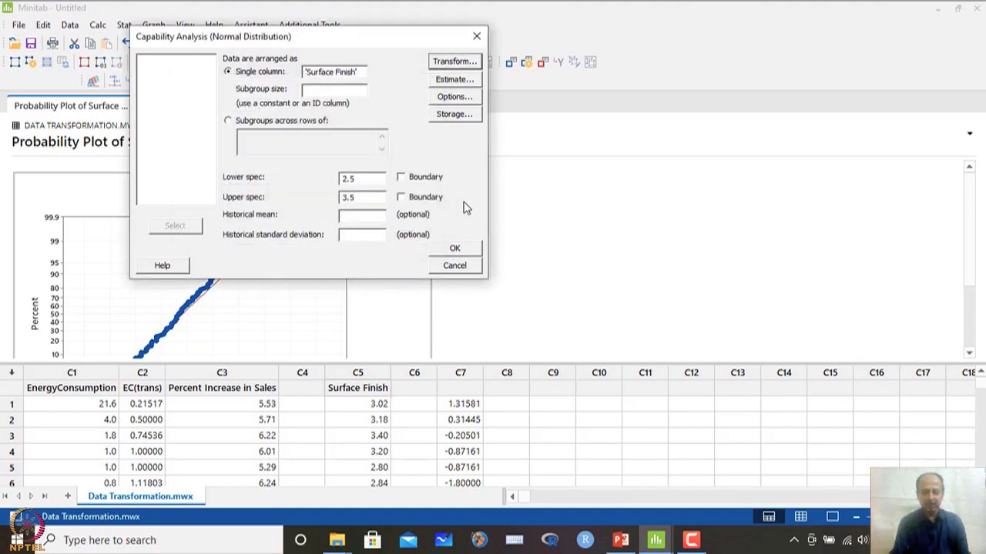
# - Review the capability analysis options, including the target, K multiplier, within-subgroup and overall analyses, and display statistics
pyautogui.click(455, 99)
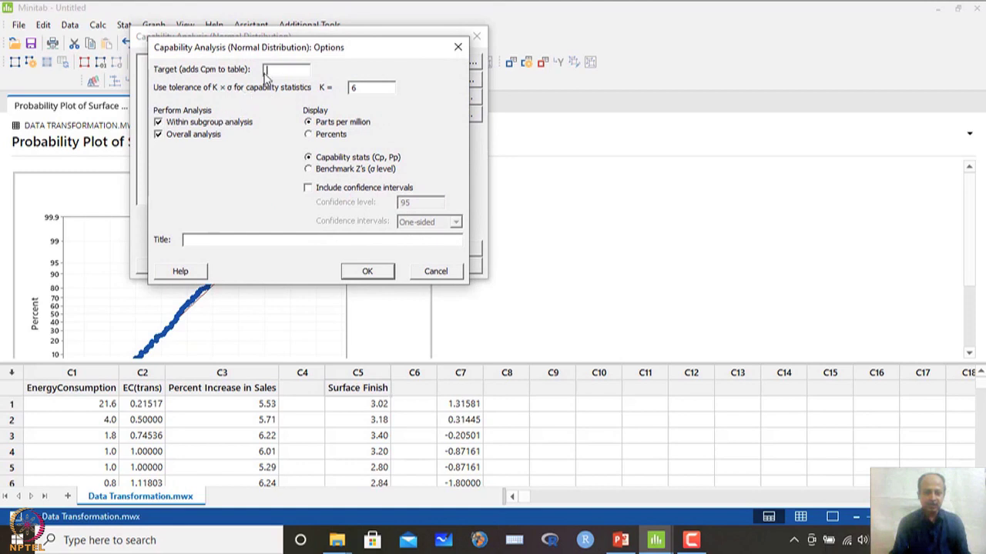
pyautogui.click(165, 136)
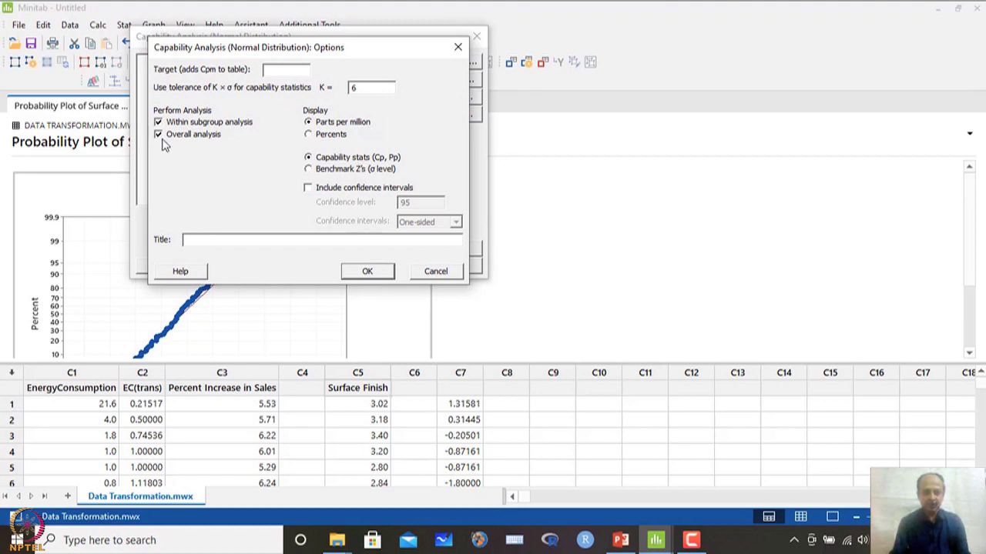
pyautogui.click(367, 272)
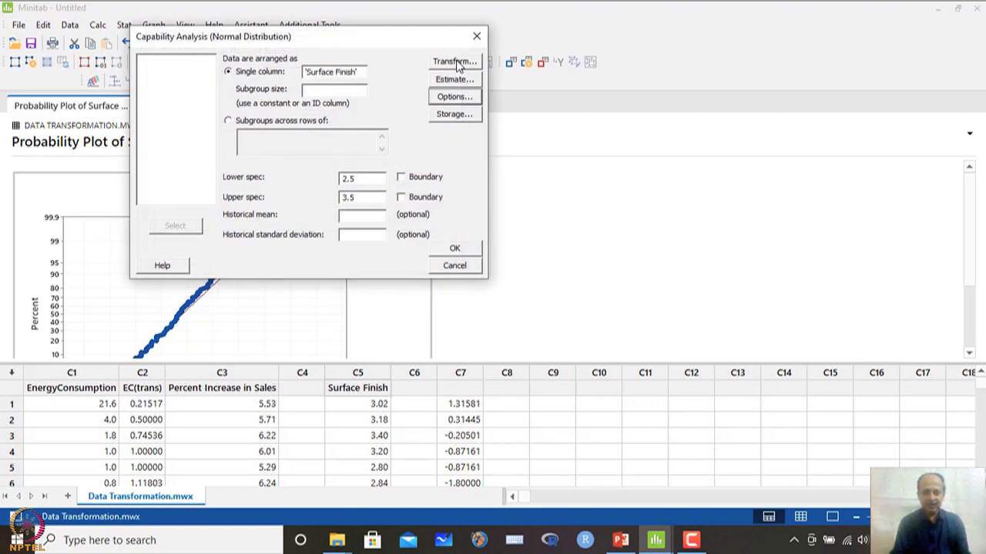
# - Set the subgroup size to 1 and run the Surface Finish capability analysis
pyautogui.click(456, 250)
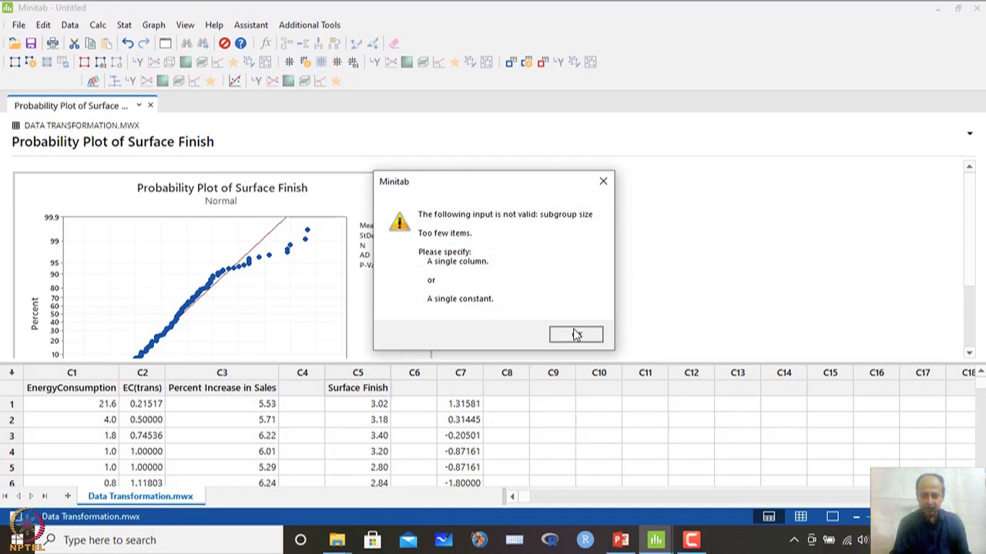
pyautogui.click(576, 334)
pyautogui.write('1')
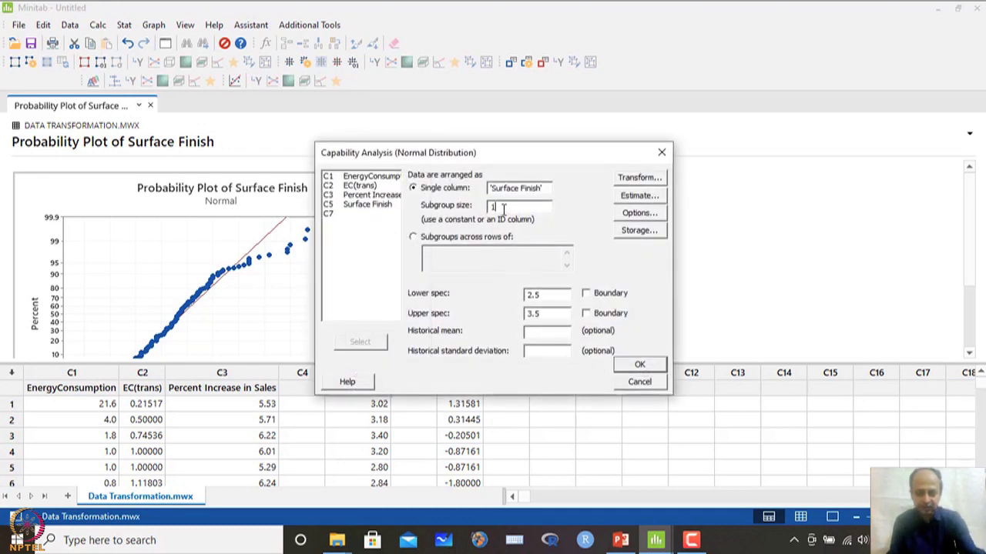
pyautogui.click(640, 367)
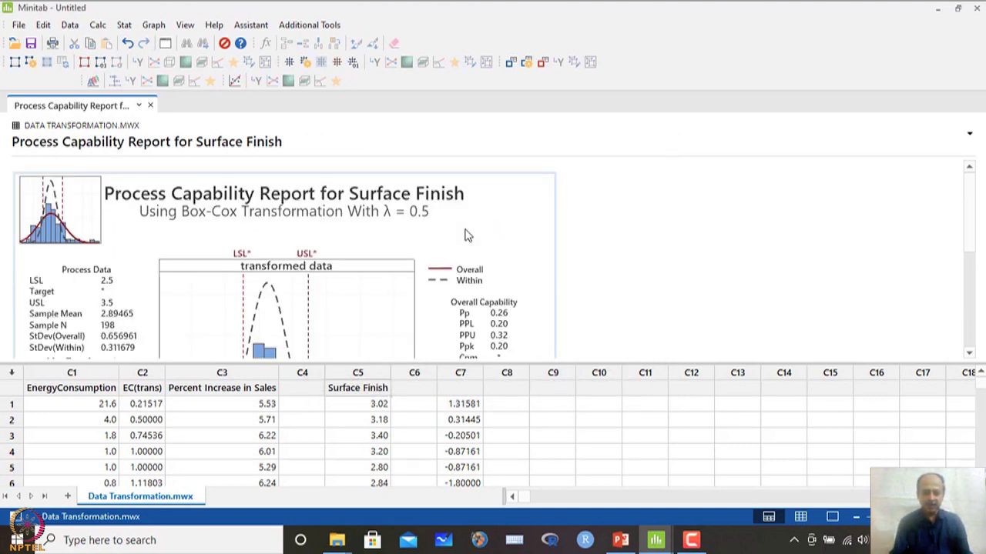
# - Examine the Process Capability Report for Surface Finish in a maximized view, including the transformed data histogram and the capability indices
pyautogui.doubleClick(465, 235)
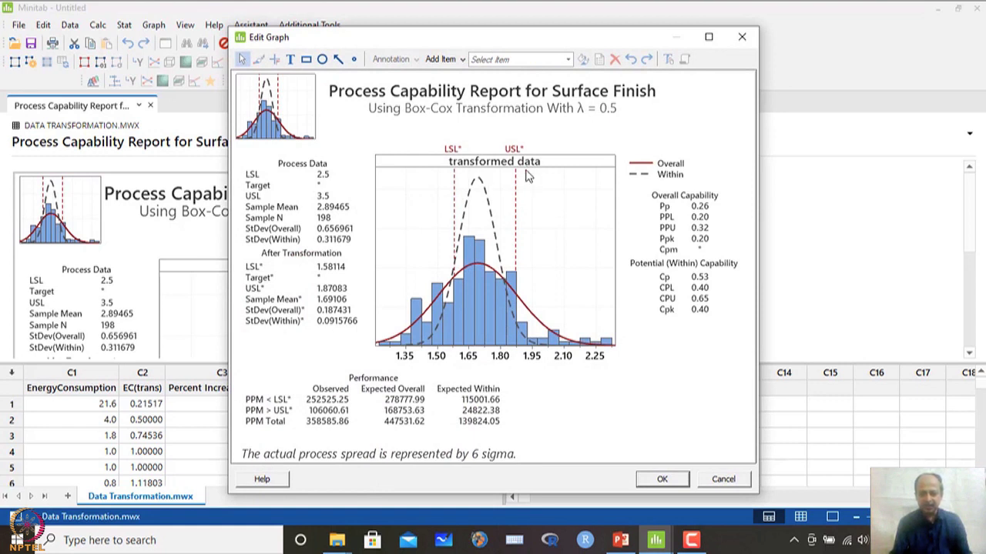
pyautogui.click(708, 37)
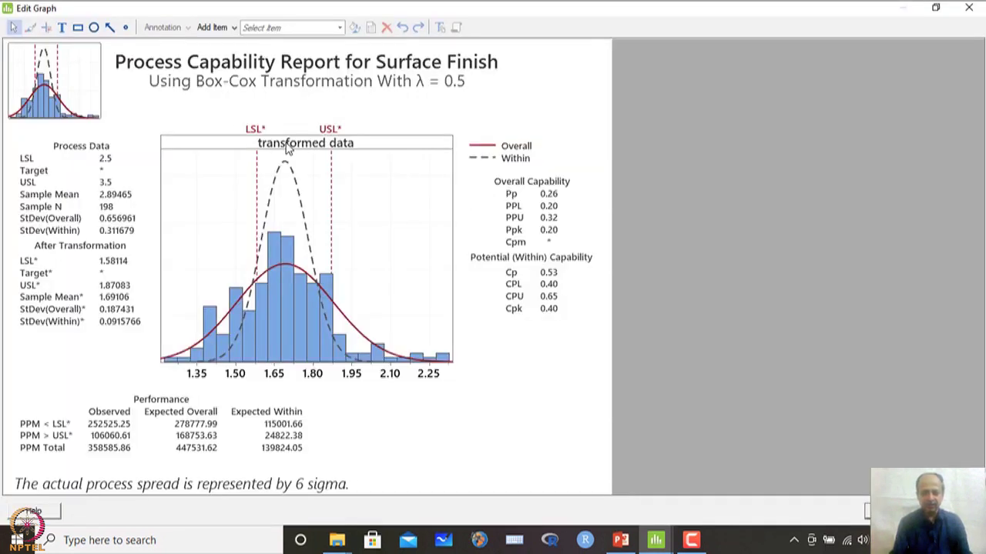